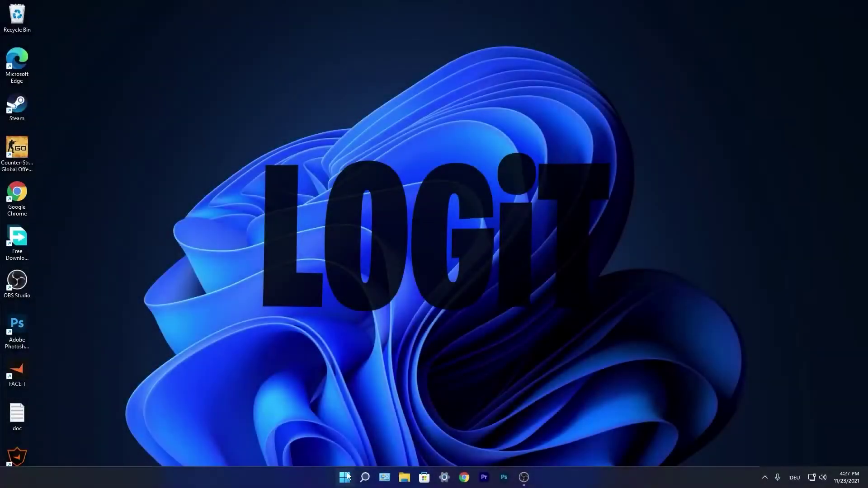
# Launch Settings from Start and go to Gaming > Game Mode, confirming Game Mode is on
pyautogui.click(346, 477)
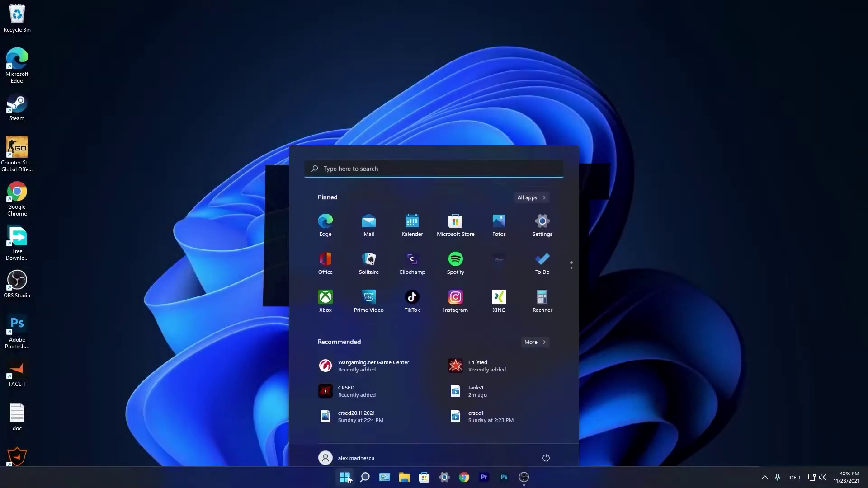
pyautogui.click(543, 210)
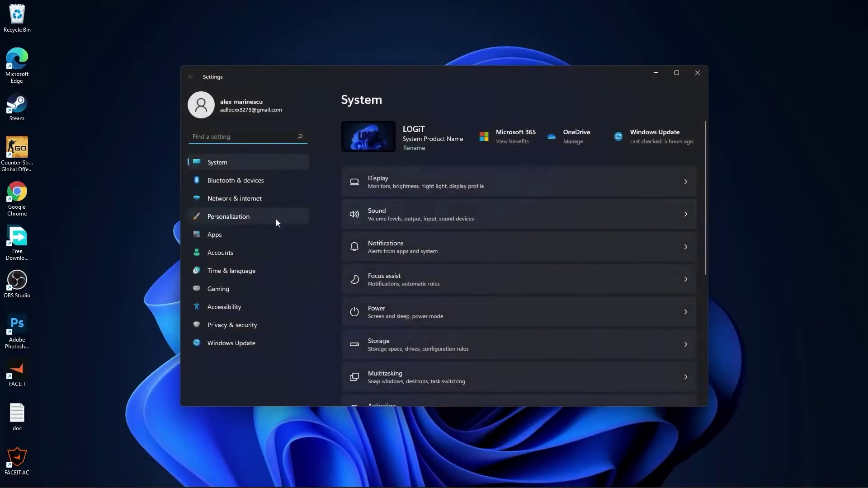
pyautogui.click(233, 290)
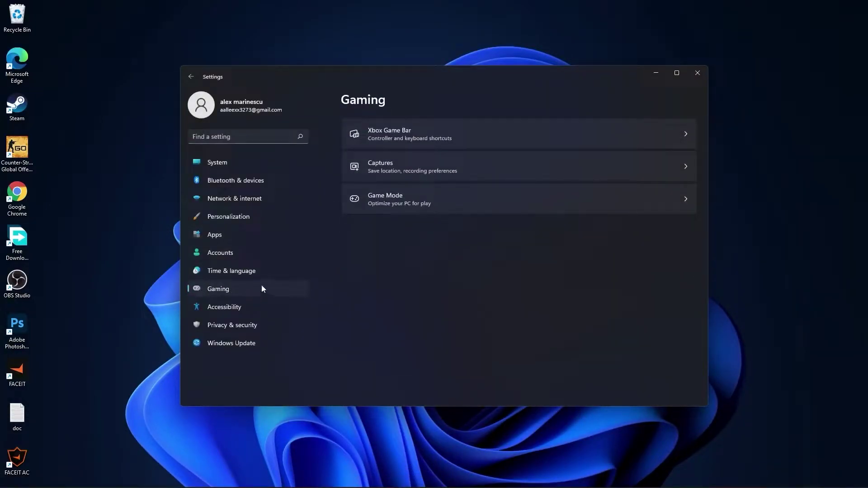
pyautogui.click(390, 198)
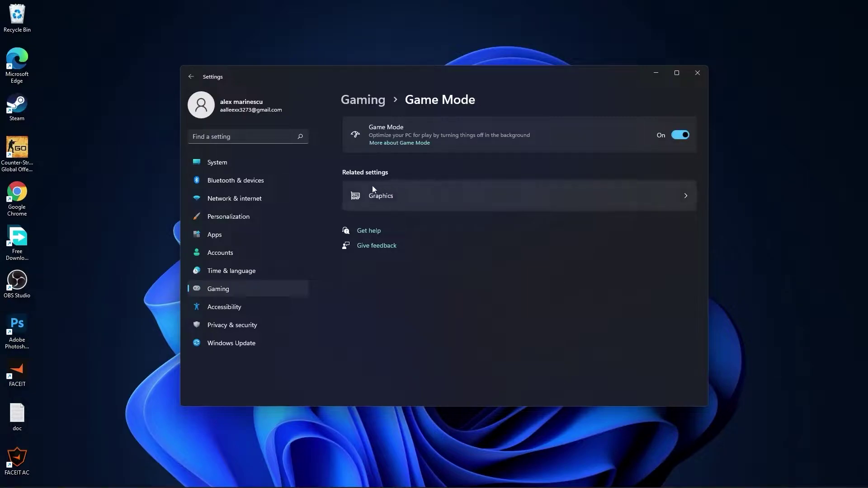
# Check default graphics settings (hardware-accelerated GPU scheduling on) and return to the per-app Graphics page
pyautogui.click(383, 195)
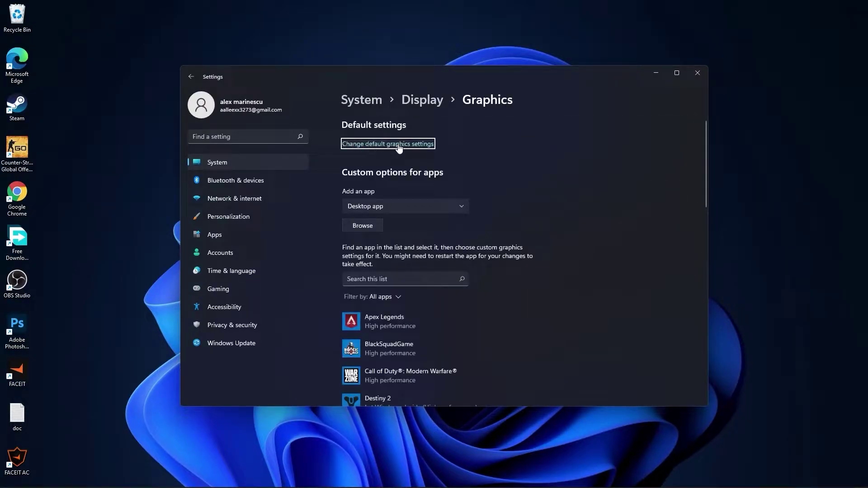
pyautogui.click(385, 146)
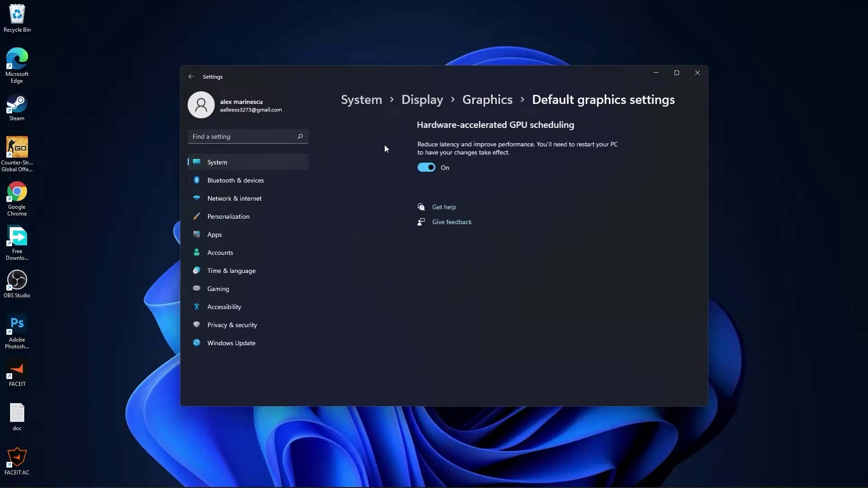
pyautogui.click(487, 103)
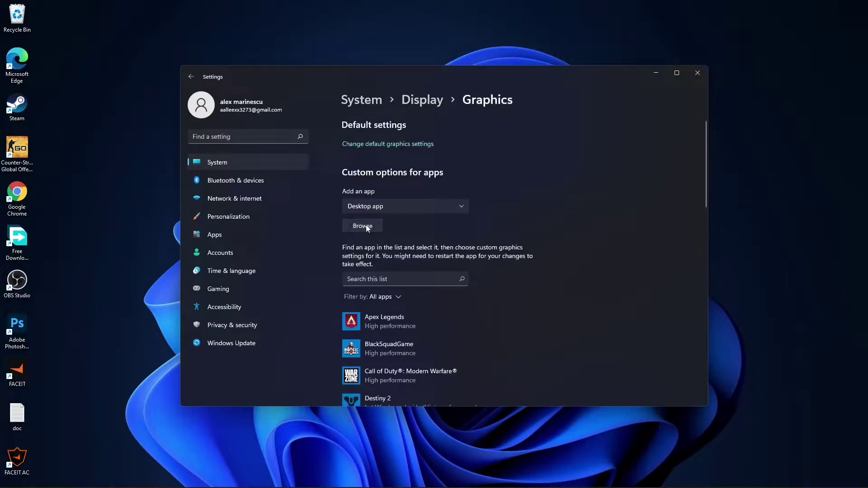
# Browse for a desktop app, navigating D:\SteamLibrary\steamapps\common
pyautogui.click(360, 227)
pyautogui.click(221, 266)
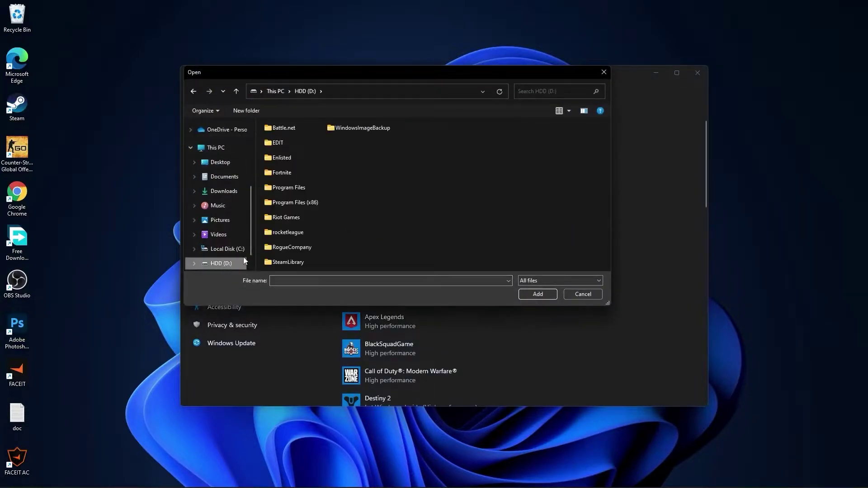
pyautogui.doubleClick(291, 264)
pyautogui.click(286, 141)
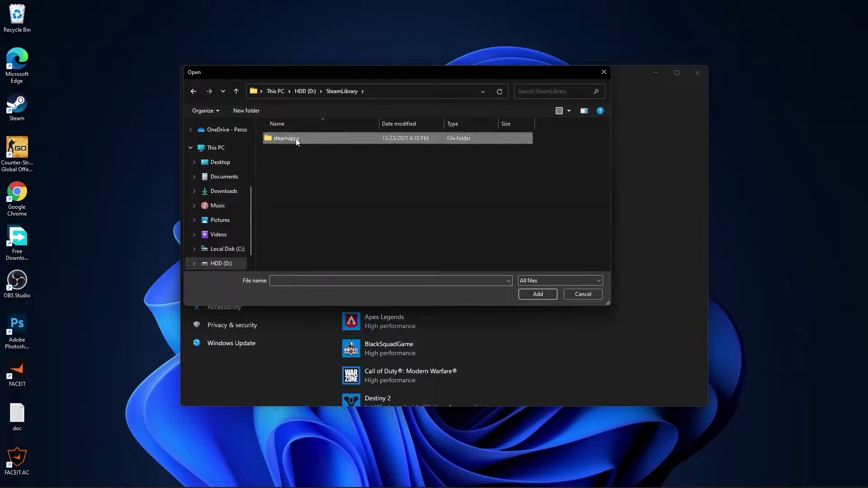
pyautogui.doubleClick(286, 139)
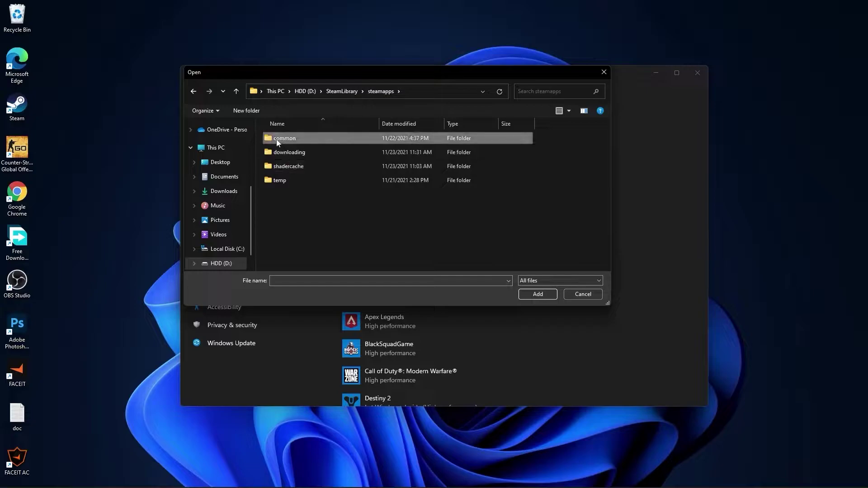
pyautogui.click(285, 139)
pyautogui.doubleClick(286, 140)
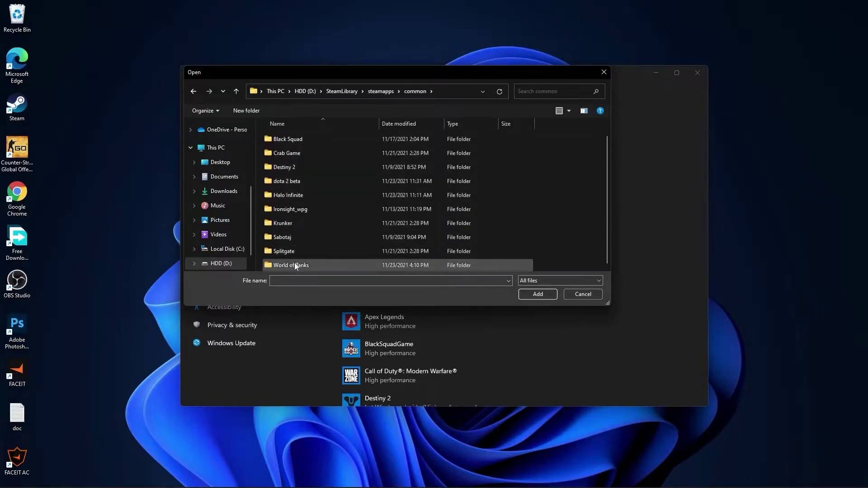
# Go into World of Tanks\eu\win64, select the WorldOfTanks executable and bring up its context menu
pyautogui.click(295, 265)
pyautogui.doubleClick(296, 264)
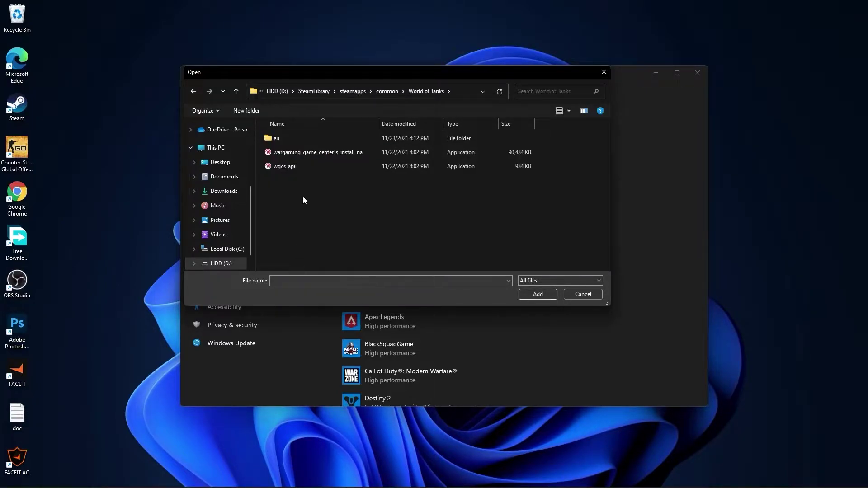
pyautogui.doubleClick(282, 138)
pyautogui.doubleClick(297, 221)
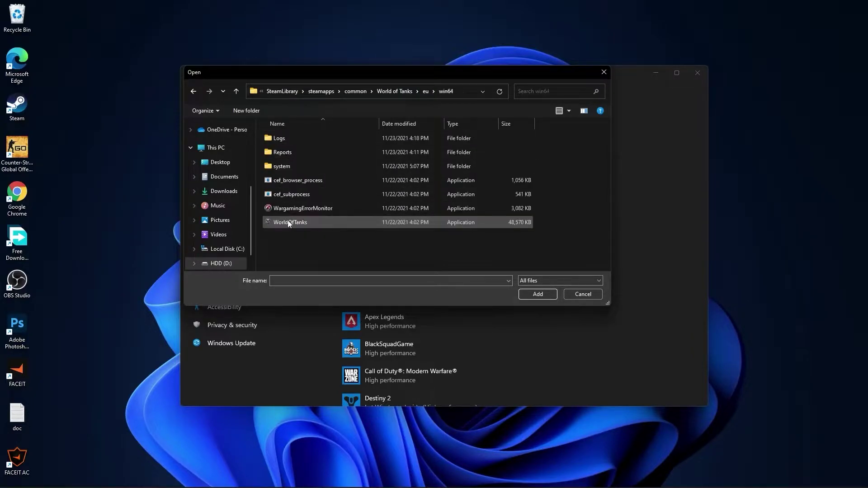
pyautogui.click(300, 224)
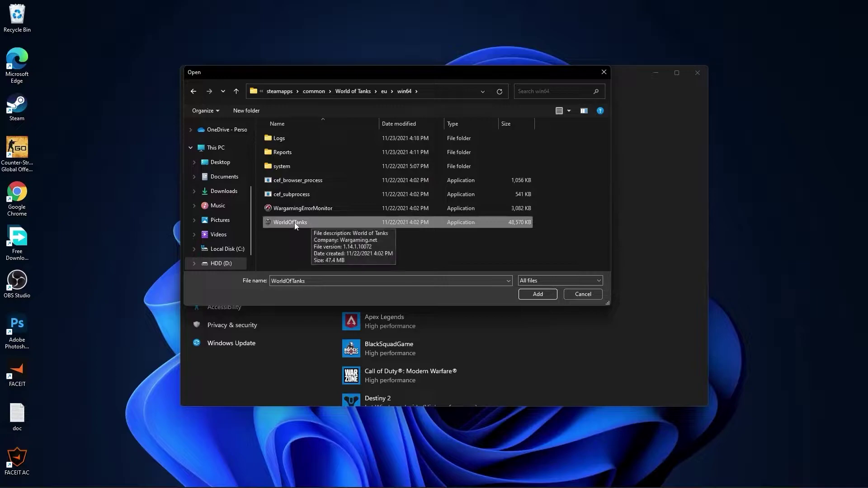
pyautogui.rightClick(296, 223)
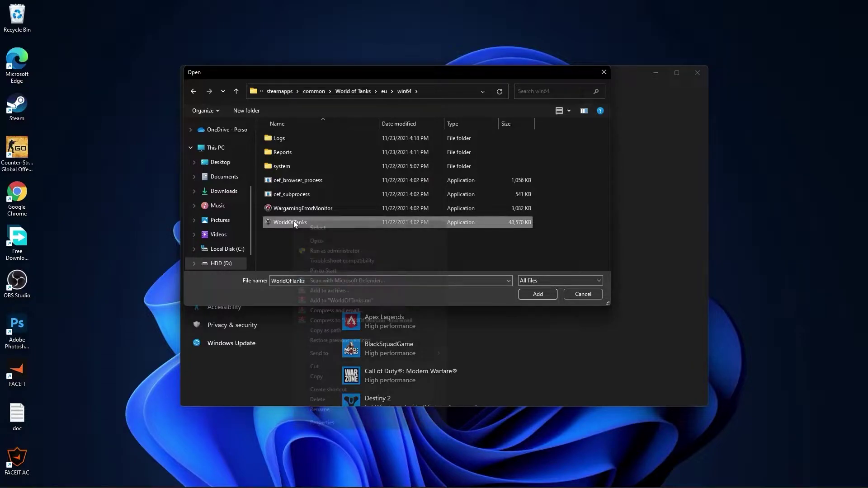
# In WorldOfTanks Properties > Compatibility, disable fullscreen optimizations, confirm high DPI override and apply
pyautogui.click(324, 424)
pyautogui.click(377, 251)
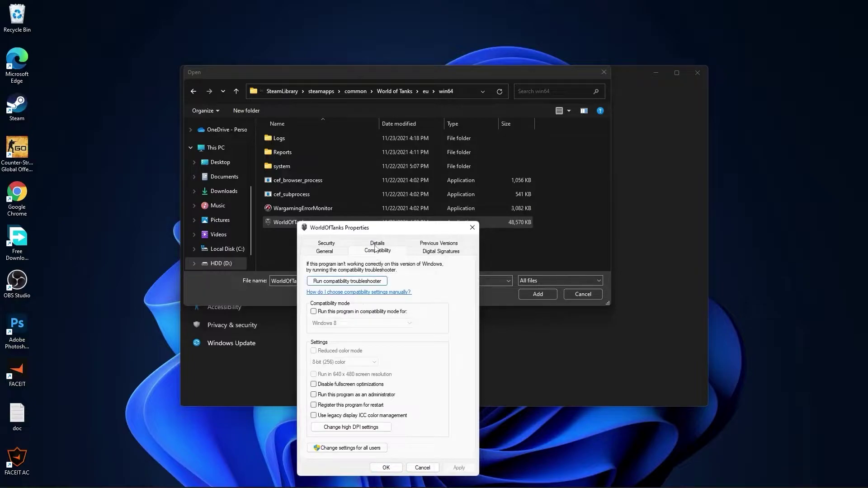
pyautogui.click(314, 384)
pyautogui.click(379, 429)
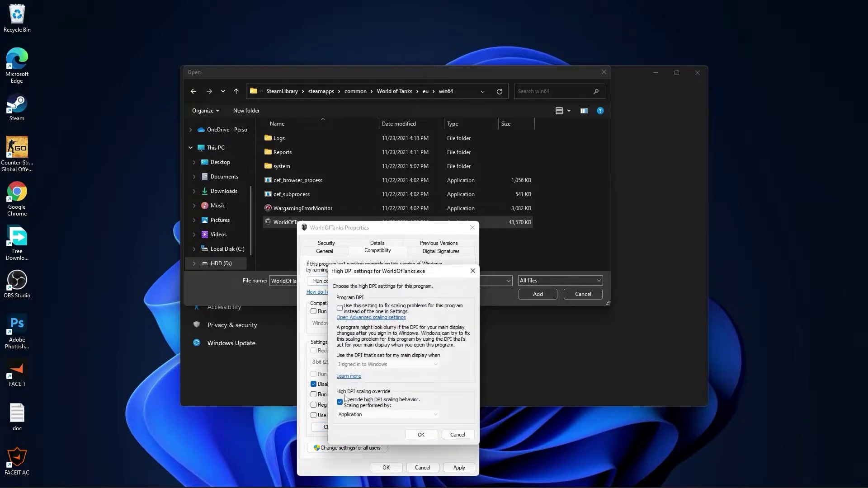
pyautogui.click(422, 435)
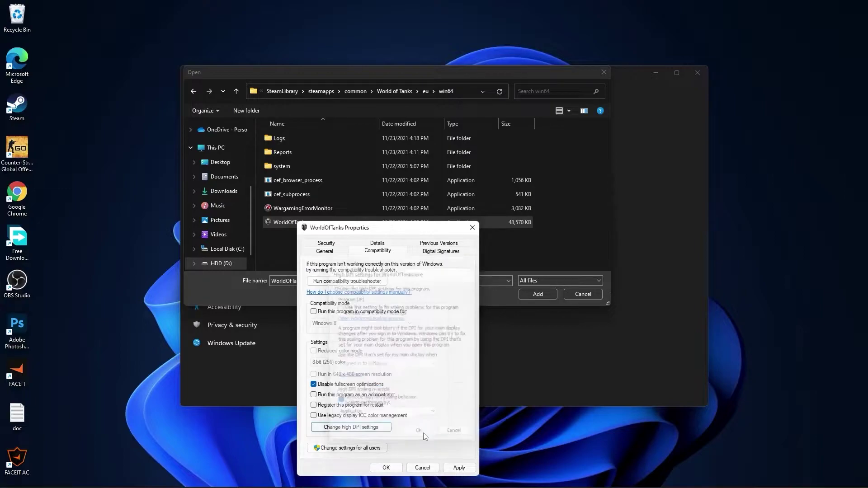
pyautogui.click(460, 467)
pyautogui.click(387, 468)
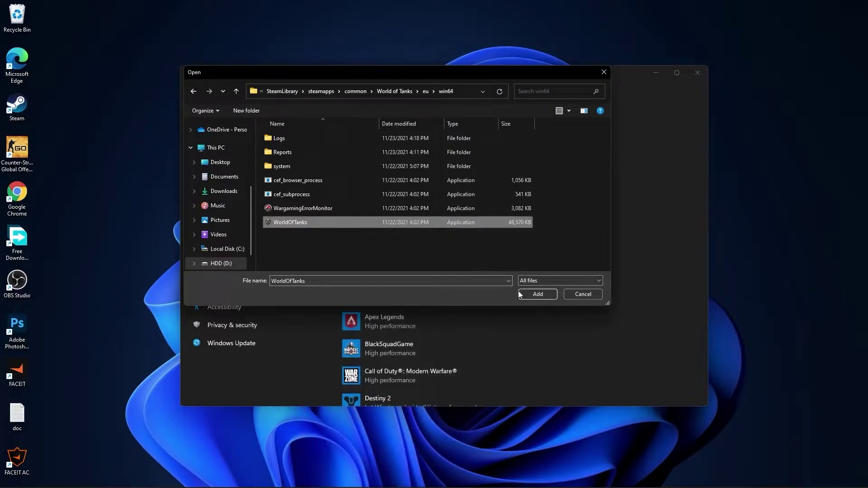
# Add WorldOfTanks to the graphics app list and save High performance as its preference
pyautogui.click(537, 294)
pyautogui.scroll(-10, 539, 294)
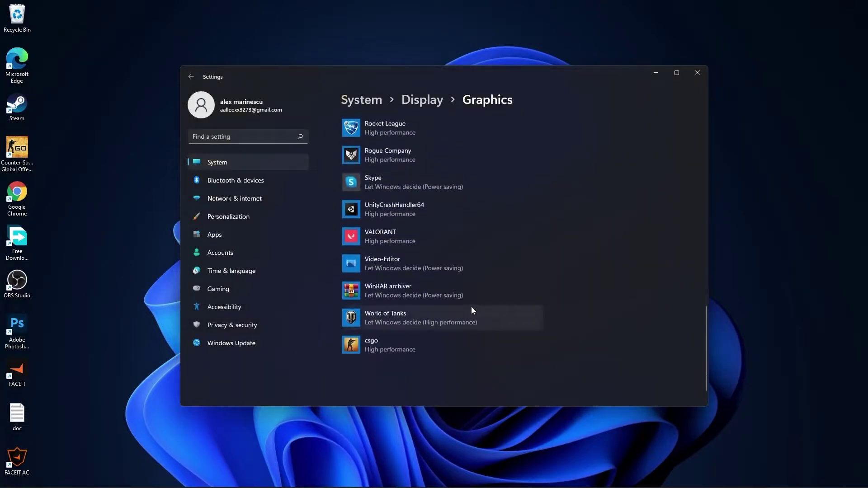
pyautogui.click(463, 314)
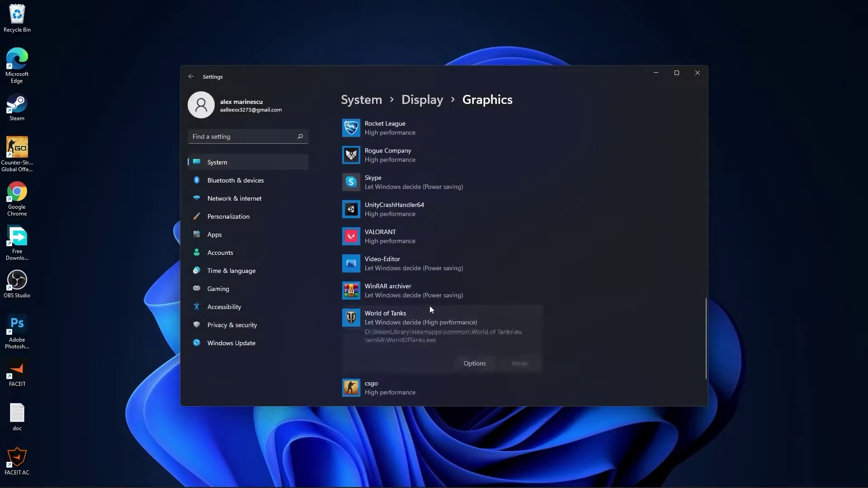
pyautogui.click(473, 363)
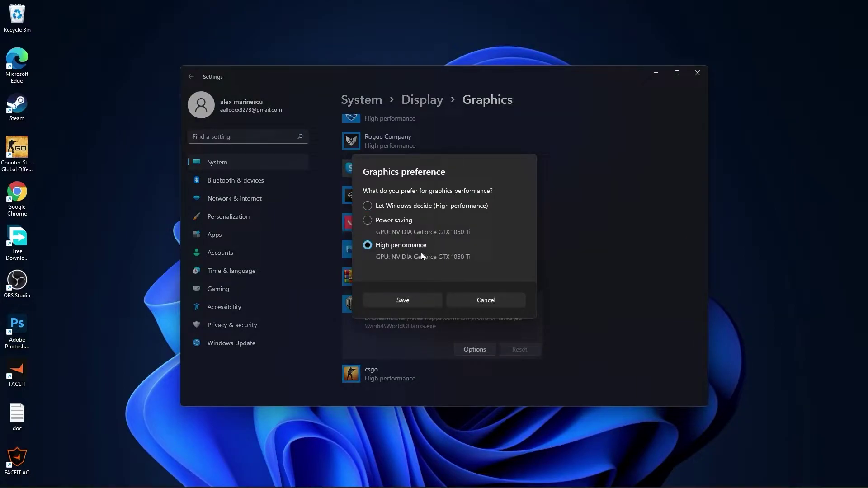
pyautogui.click(408, 301)
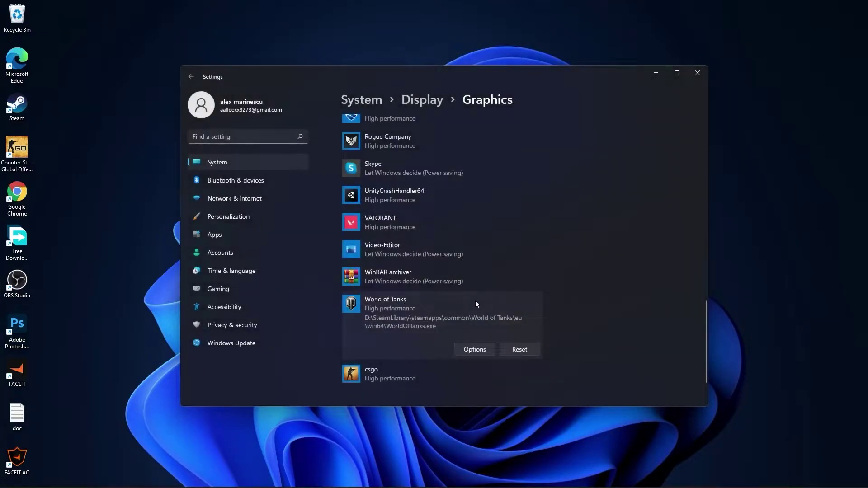
# Close and relaunch Settings, glance at Windows Update, then go to the System page
pyautogui.click(701, 72)
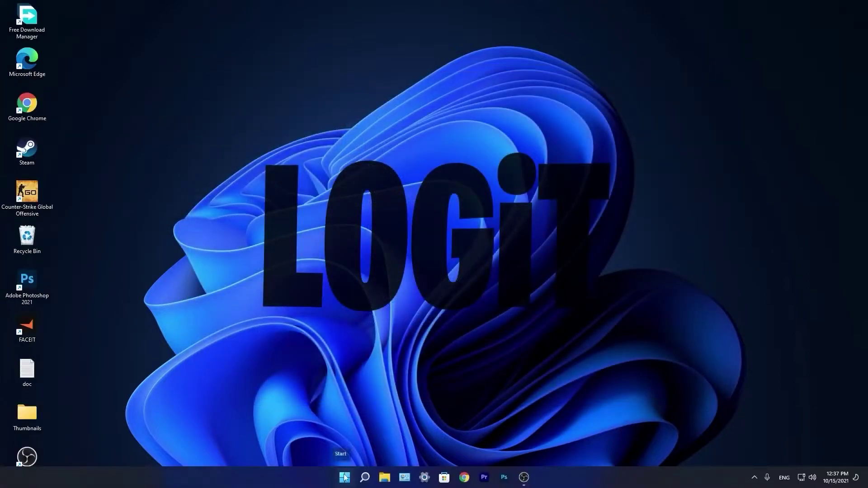
pyautogui.click(345, 478)
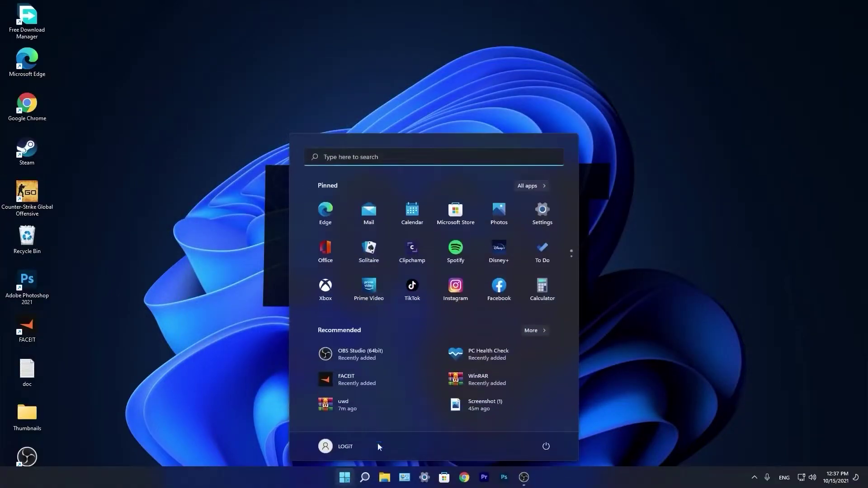
pyautogui.click(543, 209)
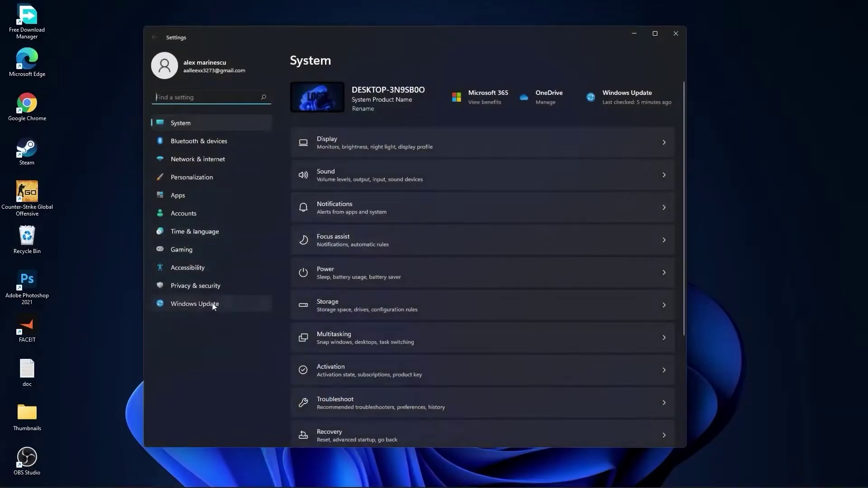
pyautogui.click(161, 306)
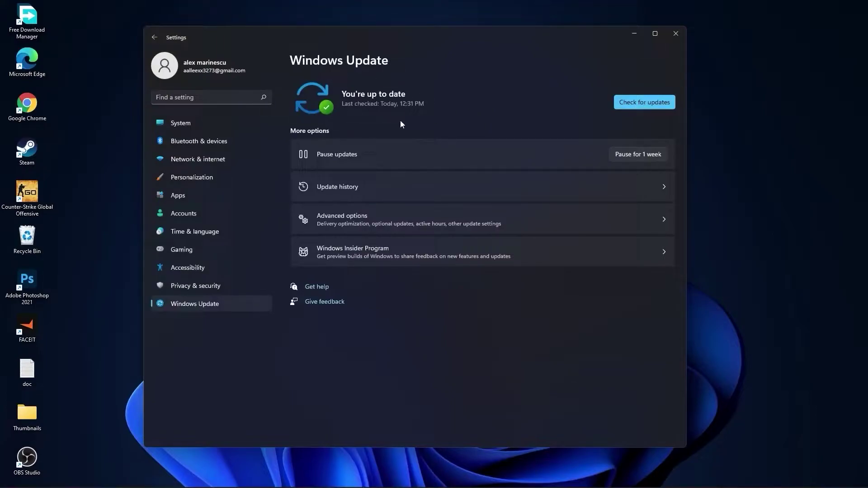
pyautogui.click(180, 123)
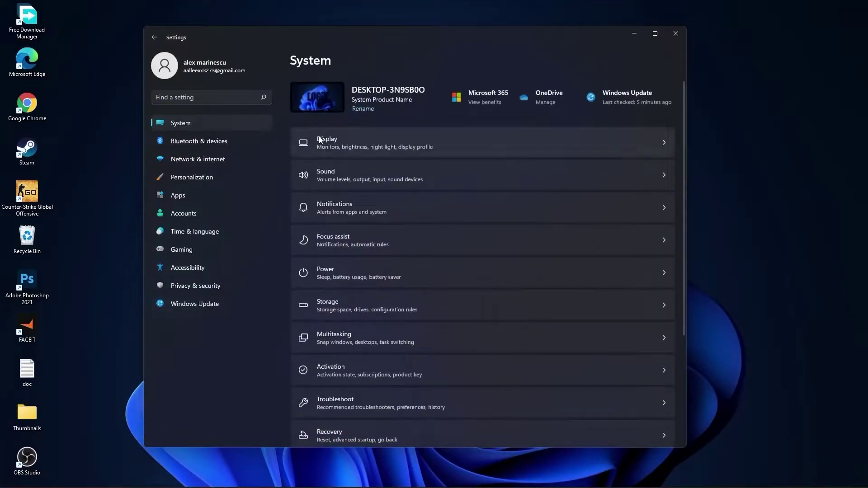
# In Display > Advanced display keep the refresh rate at 74.97 Hz and return to System
pyautogui.click(336, 142)
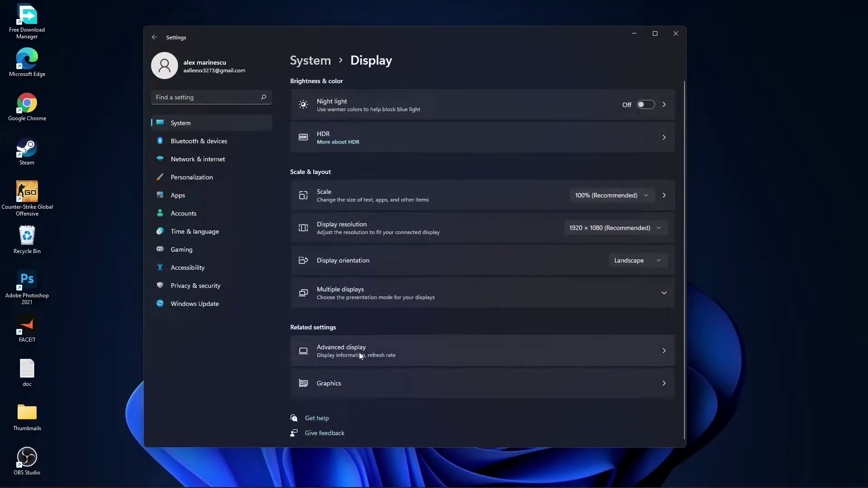
pyautogui.click(344, 354)
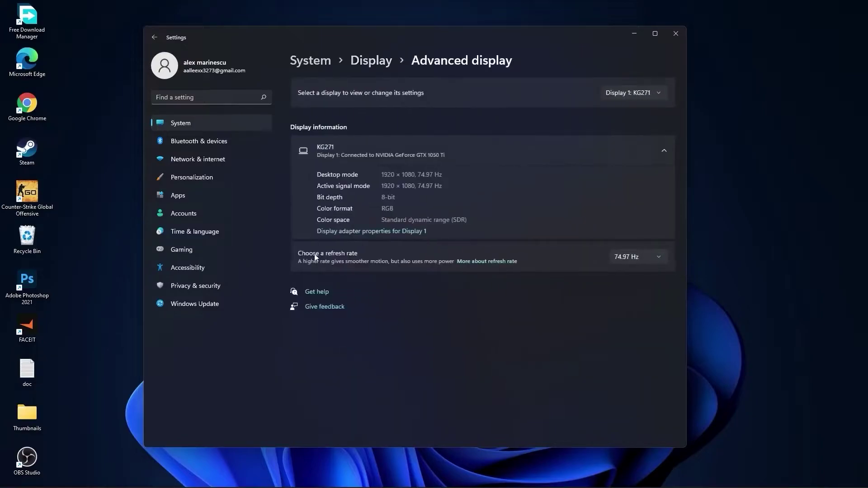
pyautogui.click(638, 257)
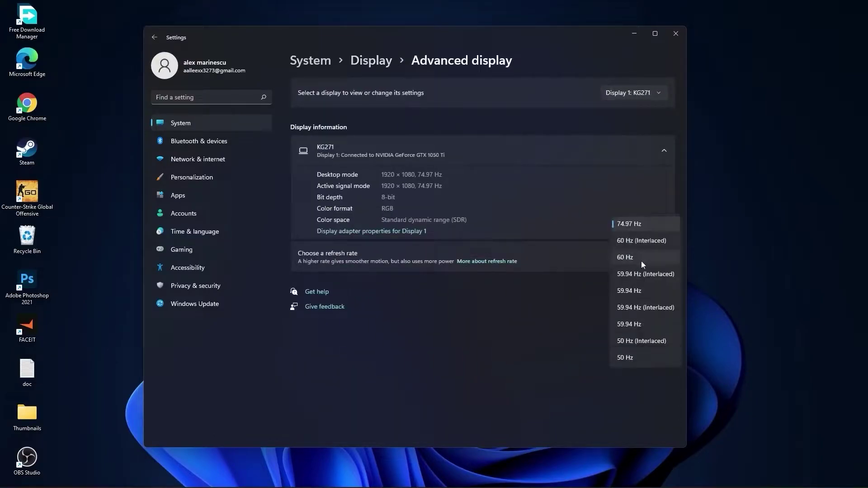
pyautogui.click(630, 226)
pyautogui.click(311, 60)
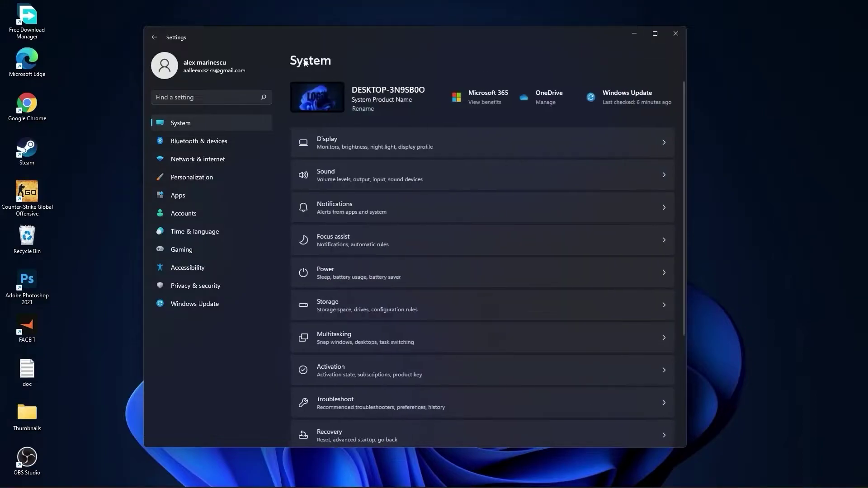
# Check Notifications, then set Focus assist to Off and return to System
pyautogui.click(338, 208)
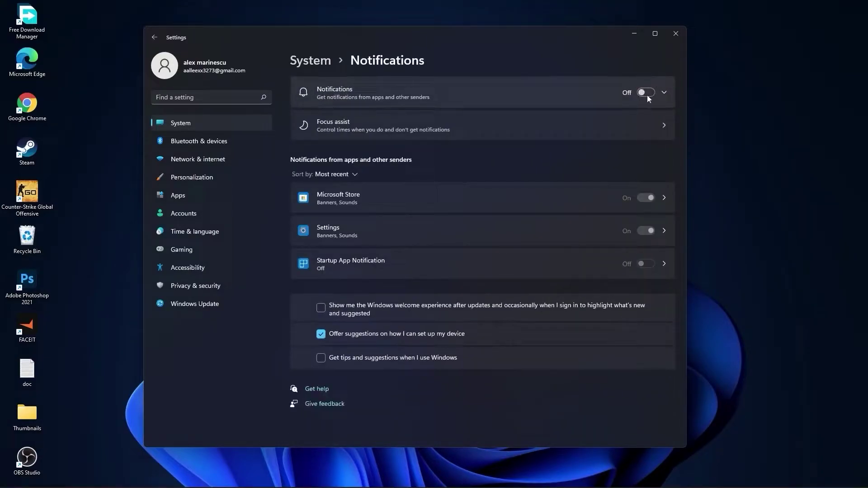
pyautogui.click(312, 60)
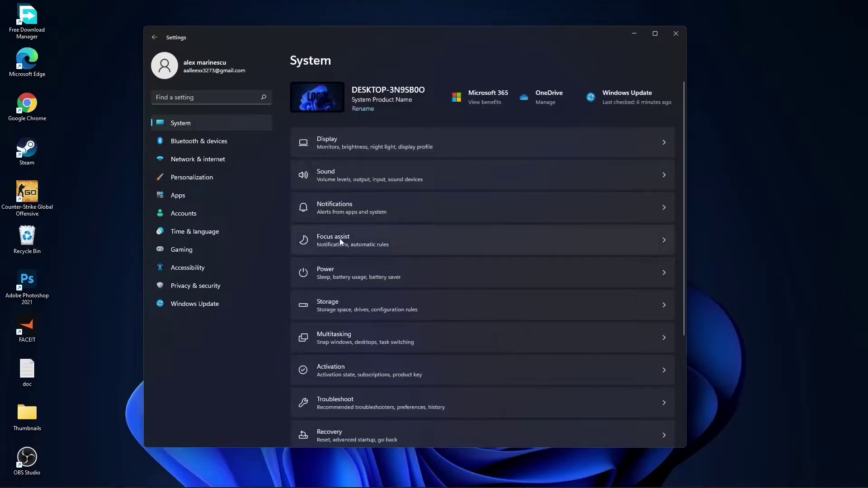
pyautogui.click(332, 239)
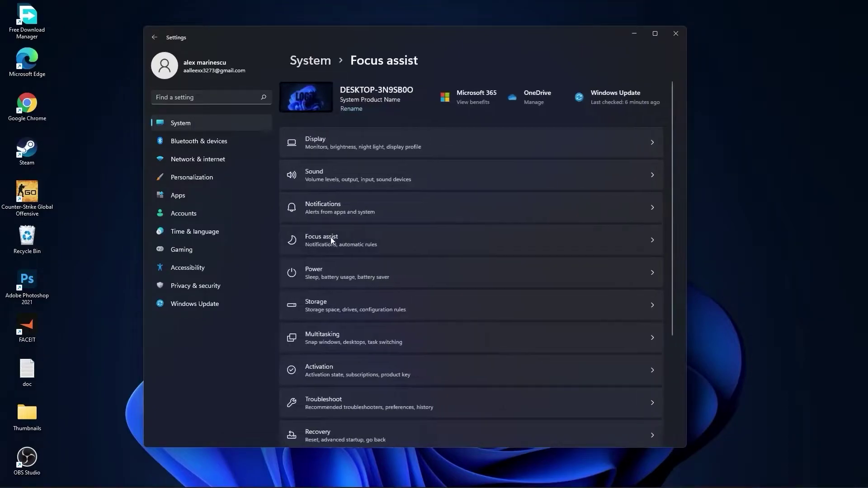
pyautogui.click(321, 126)
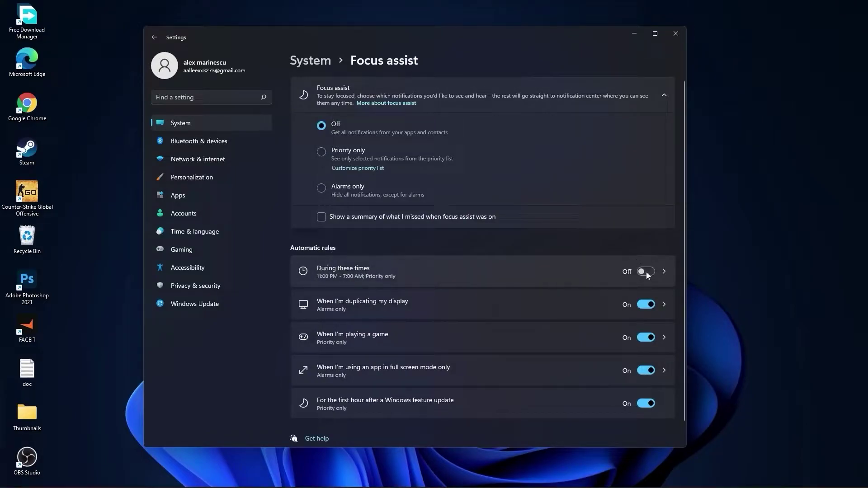
pyautogui.click(310, 61)
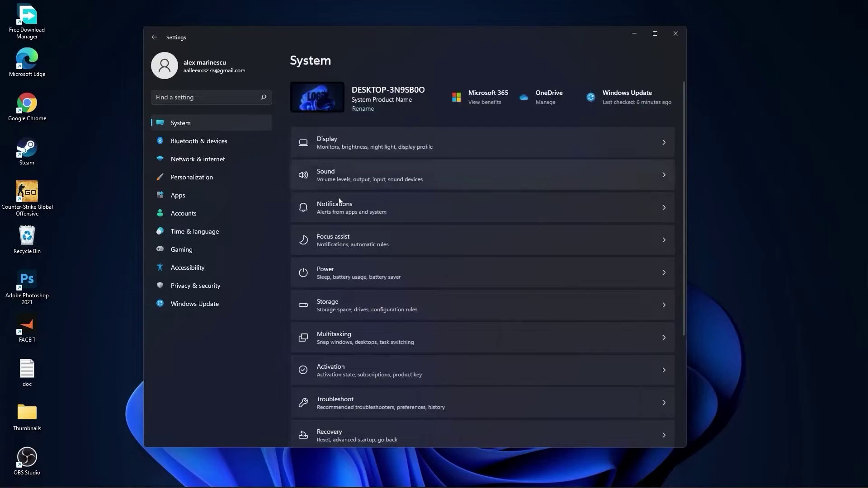
# Set Power mode to Best performance and return to the System overview
pyautogui.click(328, 269)
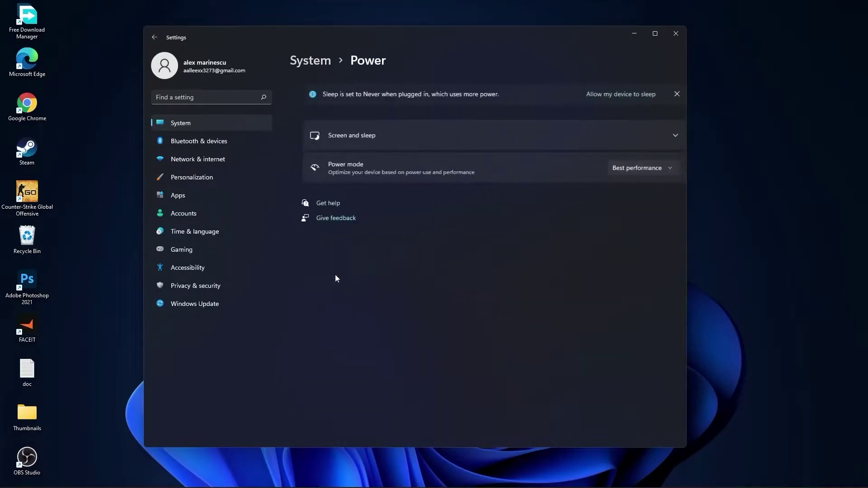
pyautogui.click(611, 172)
pyautogui.click(632, 171)
pyautogui.click(311, 61)
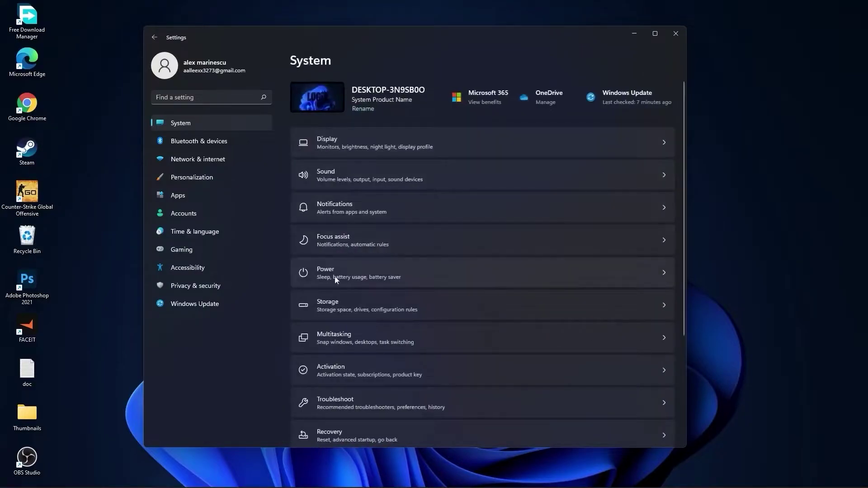
# In Storage > Cleanup recommendations, tick Downloads and confirm cleaning up 45.3 GB, then return to System
pyautogui.click(322, 303)
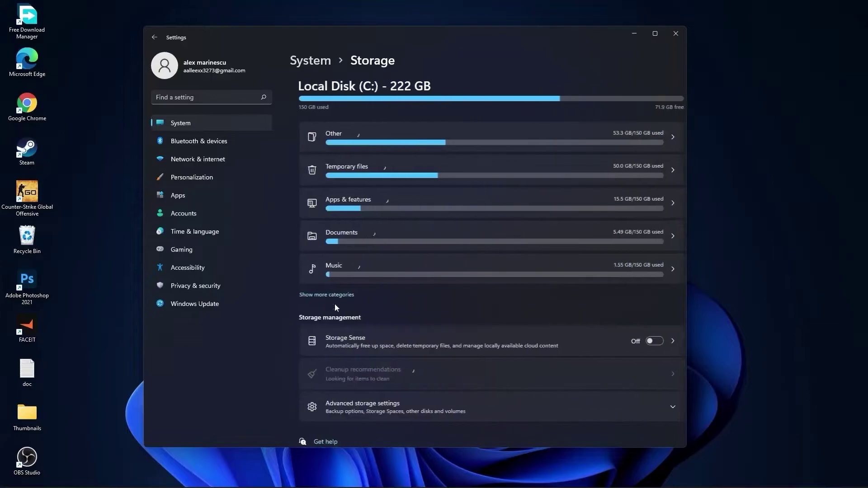
pyautogui.scroll(-3, 335, 305)
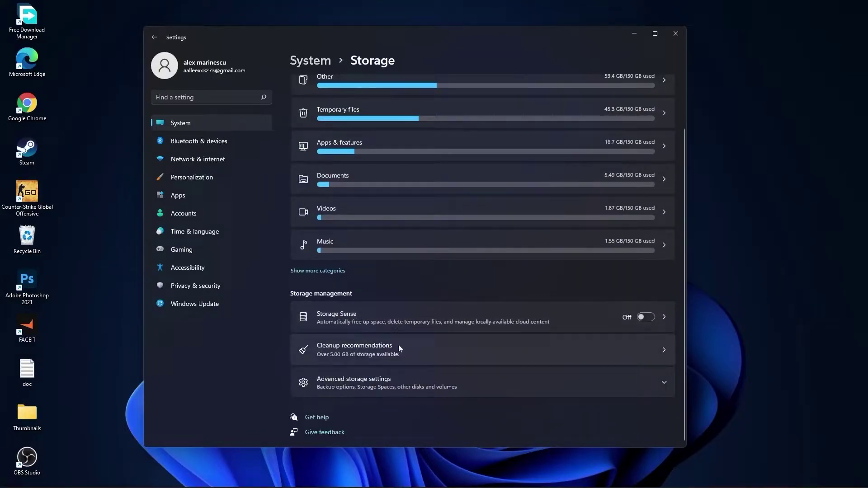
pyautogui.click(343, 349)
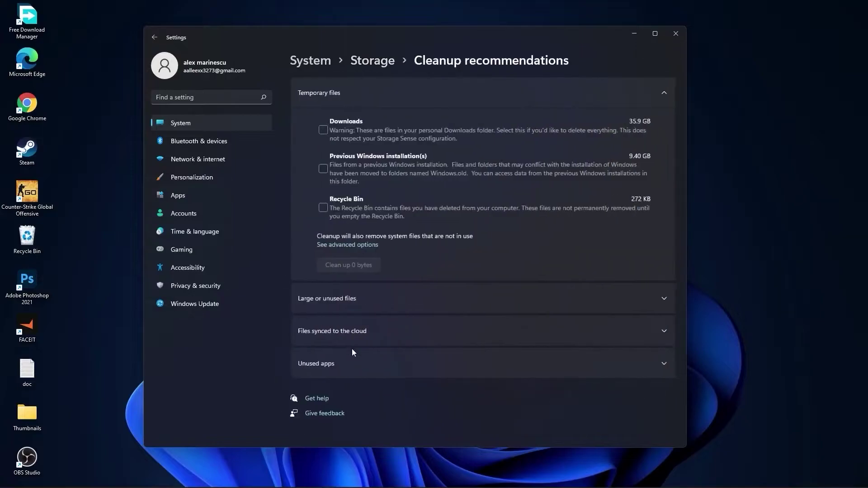
pyautogui.click(324, 130)
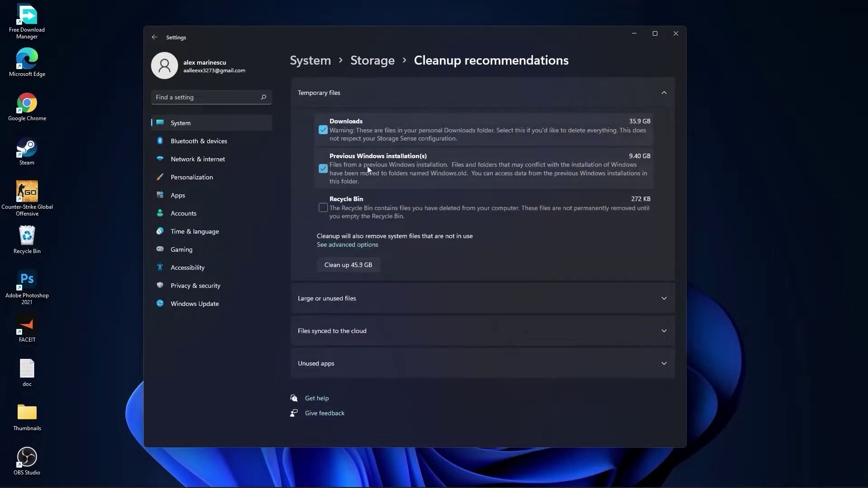
pyautogui.click(351, 268)
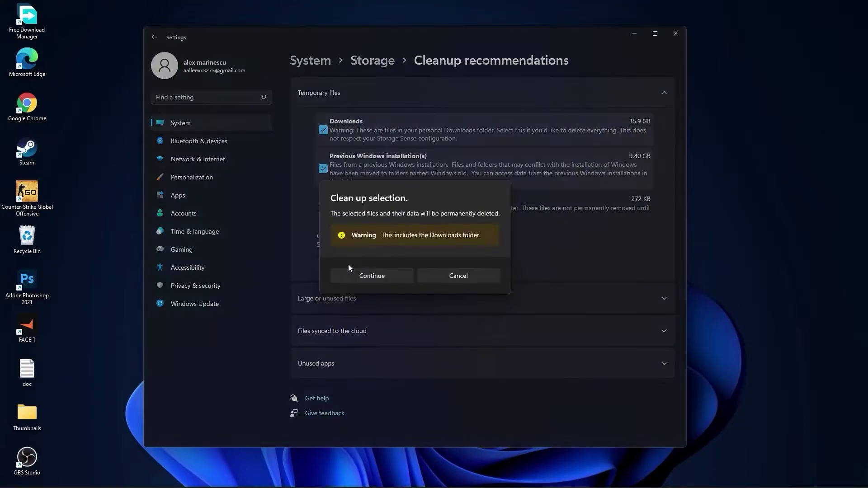
pyautogui.click(379, 276)
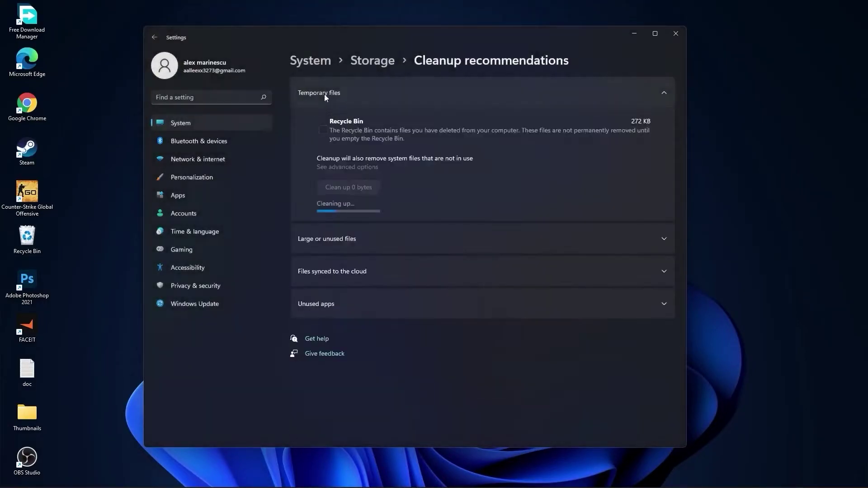
pyautogui.click(312, 60)
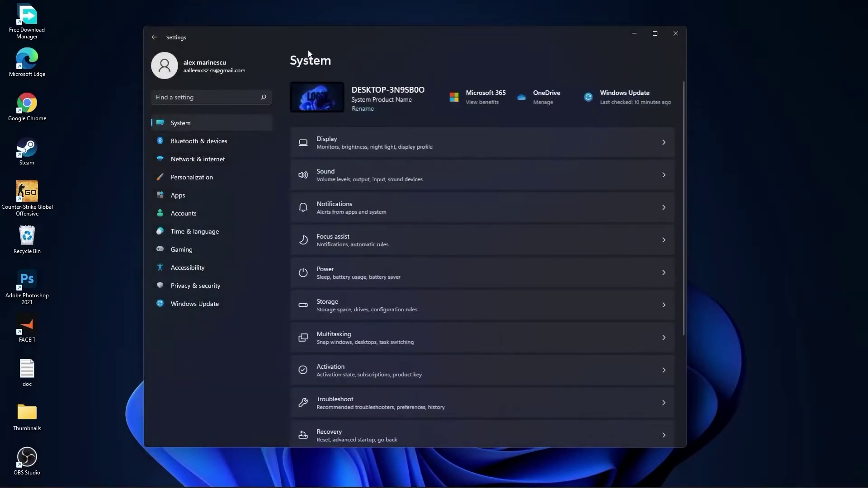
# Verify Multitasking, Remote Desktop and Clipboard toggles are Off, then go to Personalization
pyautogui.click(348, 338)
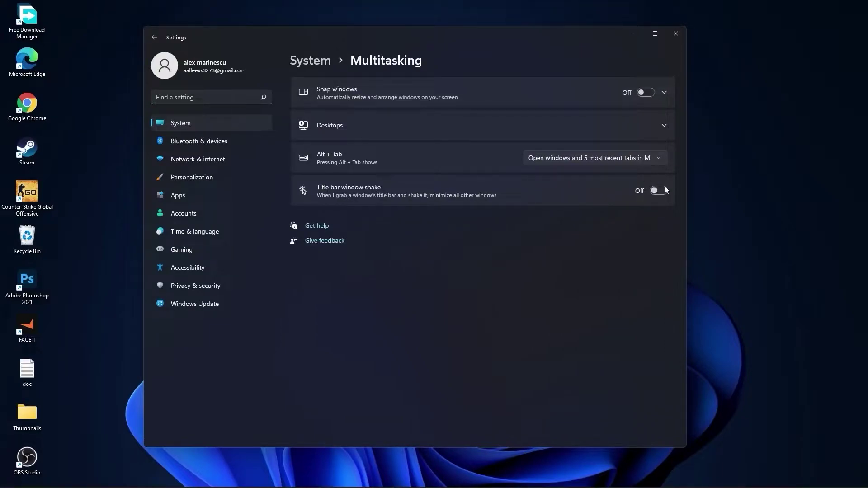
pyautogui.click(310, 61)
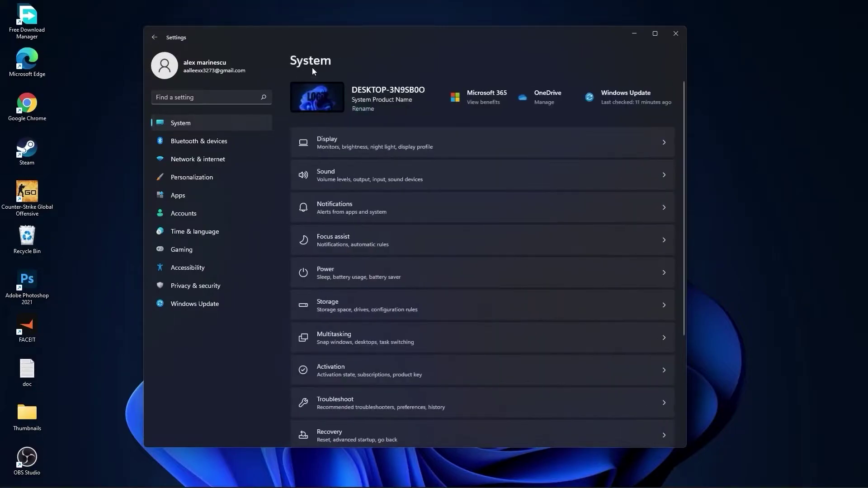
pyautogui.scroll(-5, 312, 68)
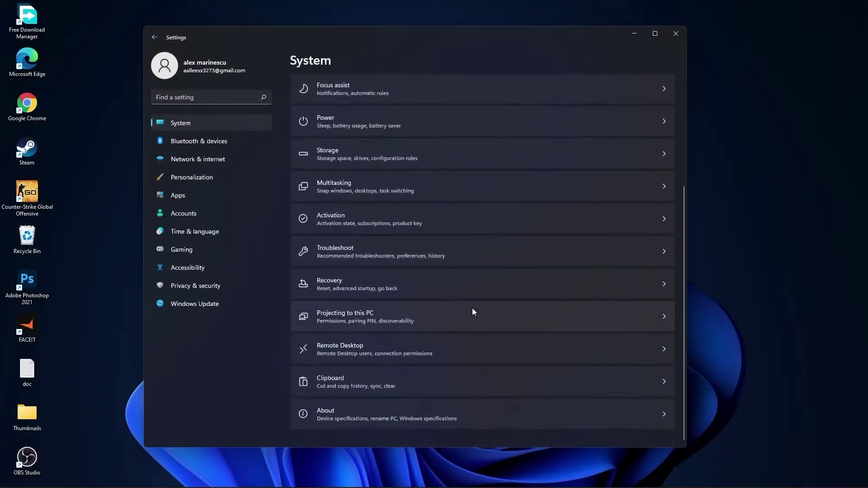
pyautogui.click(337, 345)
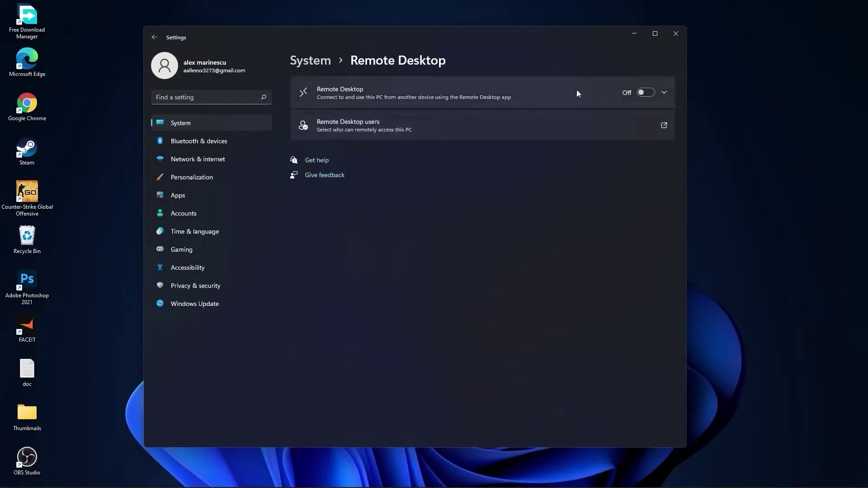
pyautogui.click(311, 60)
pyautogui.scroll(-5, 465, 296)
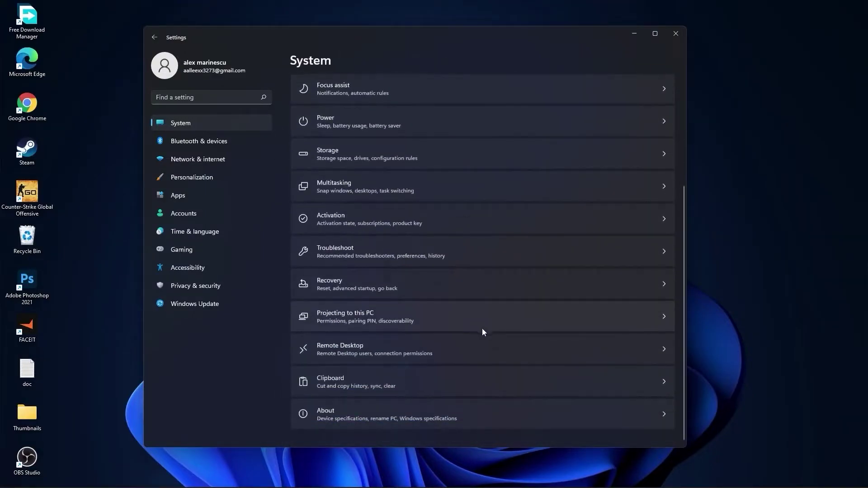
pyautogui.click(340, 385)
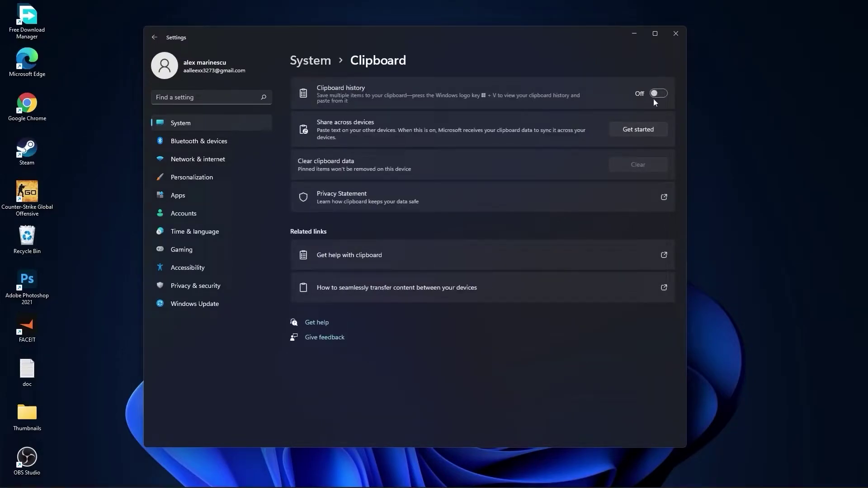
pyautogui.click(311, 61)
pyautogui.click(192, 179)
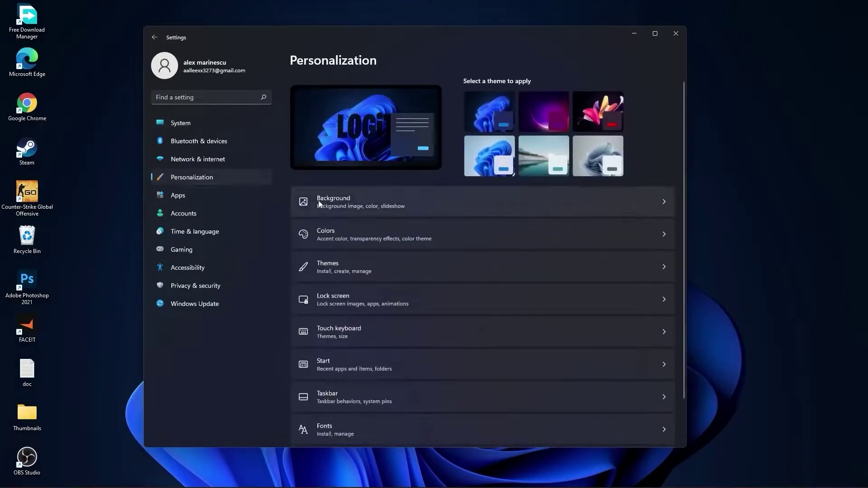
# Review the desktop Background type choices, then view the installed list under Apps > Apps & features
pyautogui.click(326, 201)
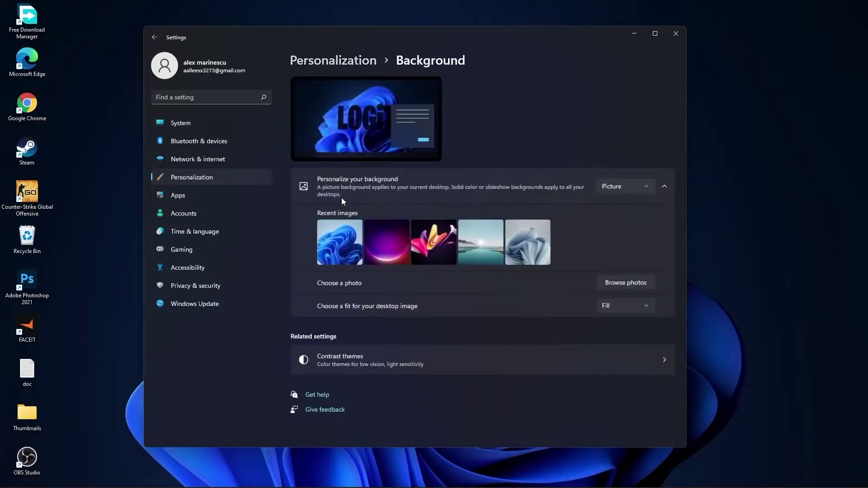
pyautogui.click(624, 187)
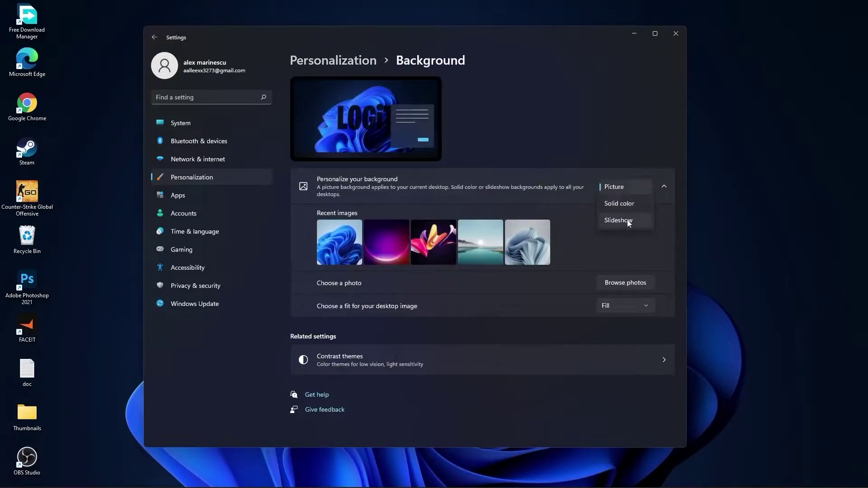
pyautogui.click(191, 197)
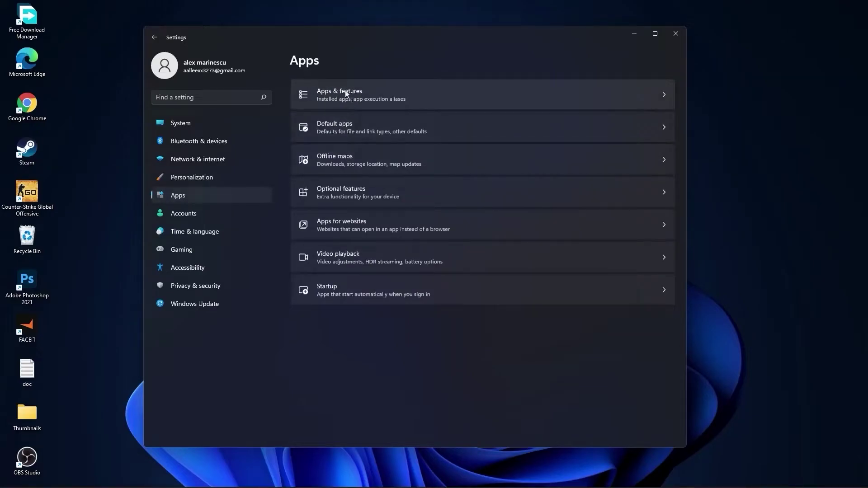
pyautogui.click(351, 94)
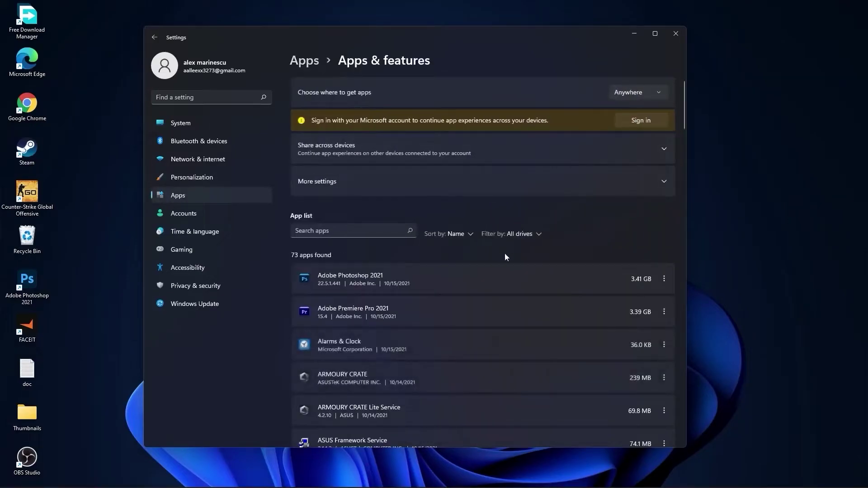
pyautogui.scroll(-3, 503, 310)
pyautogui.scroll(-3, 502, 317)
pyautogui.scroll(4, 502, 318)
pyautogui.scroll(3, 516, 309)
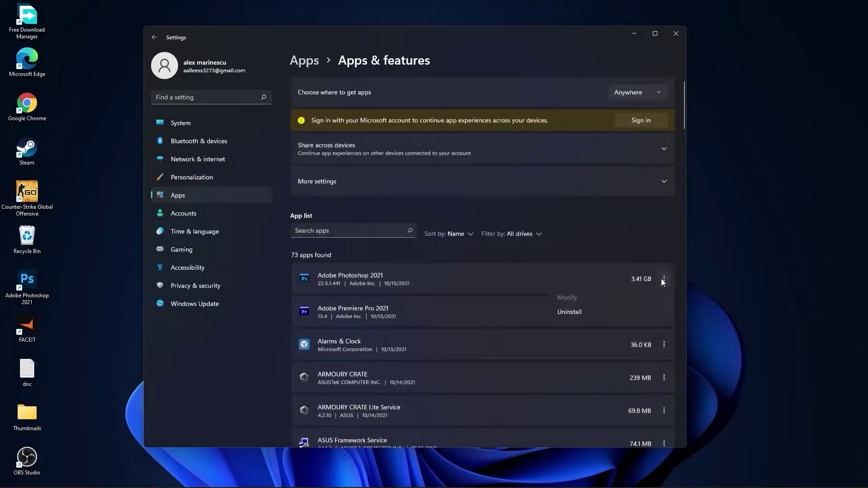
pyautogui.press('Escape')
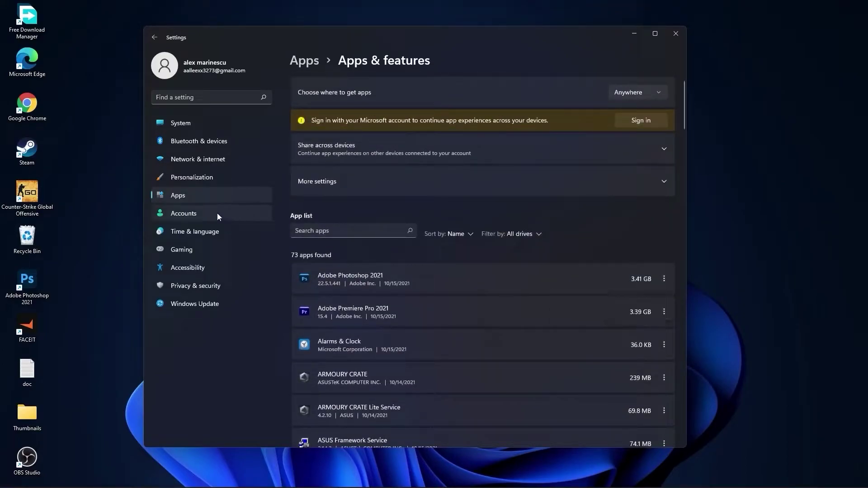
# In Gaming > Xbox Game Bar, stop the controller button from opening Game Bar
pyautogui.click(183, 252)
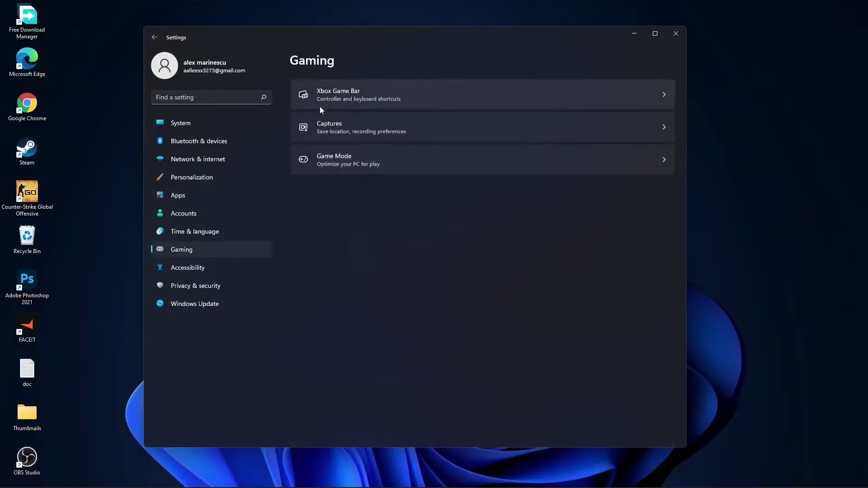
pyautogui.click(368, 90)
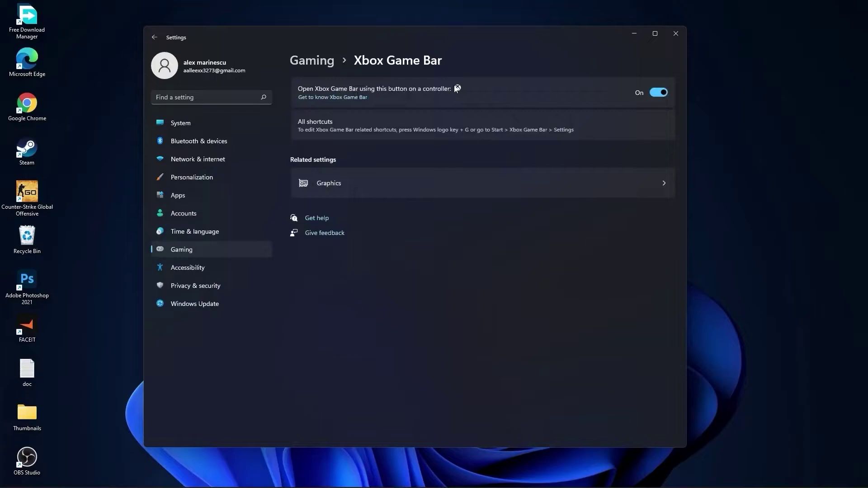
pyautogui.click(659, 92)
pyautogui.click(312, 60)
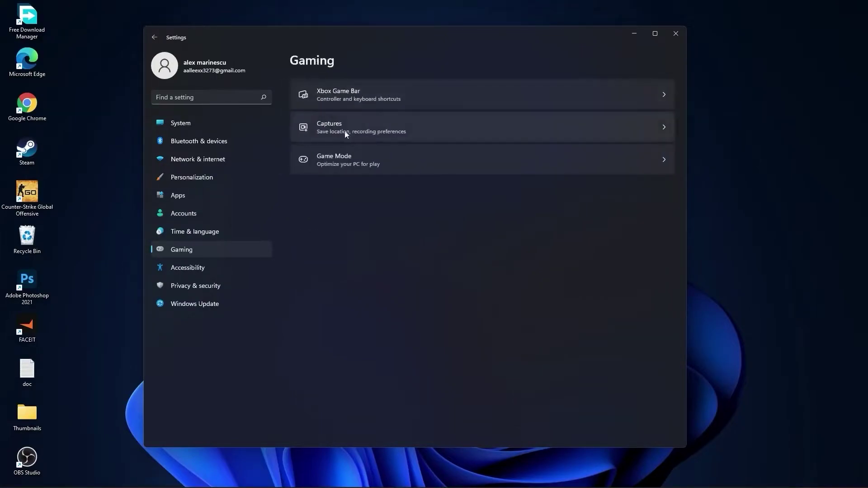
# In Captures turn off background recording, audio capture and cursor capture, then confirm Game Mode is on
pyautogui.click(329, 124)
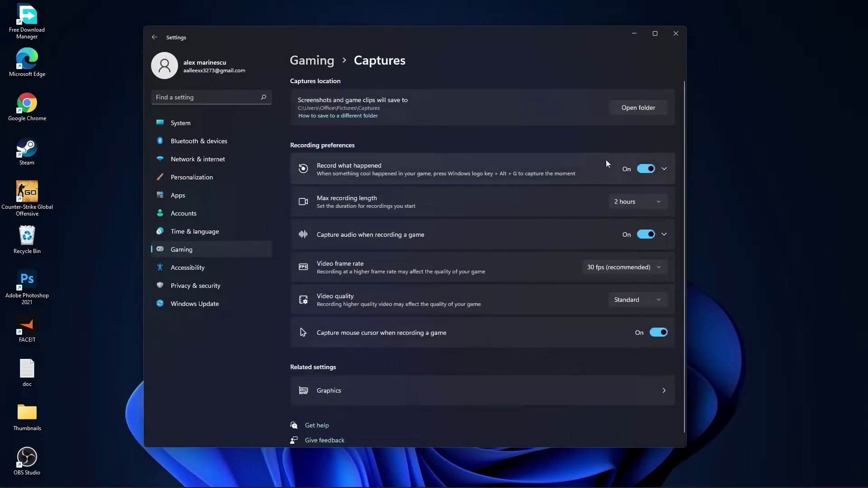
pyautogui.click(646, 170)
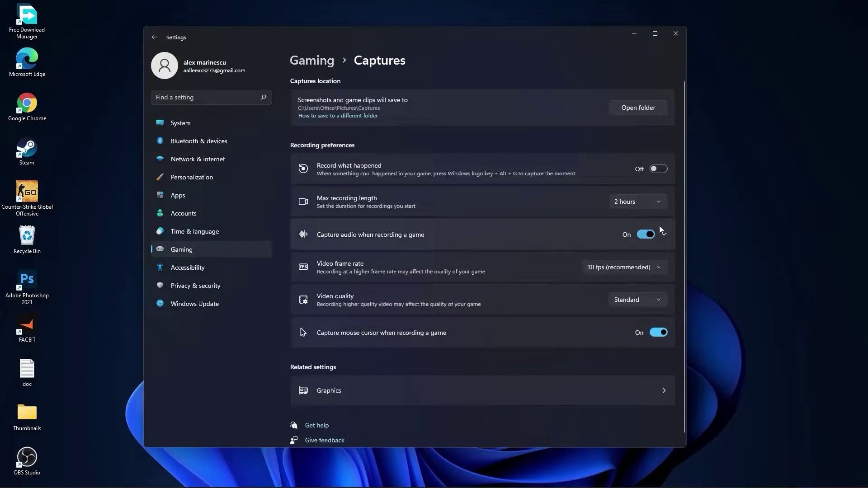
pyautogui.click(648, 234)
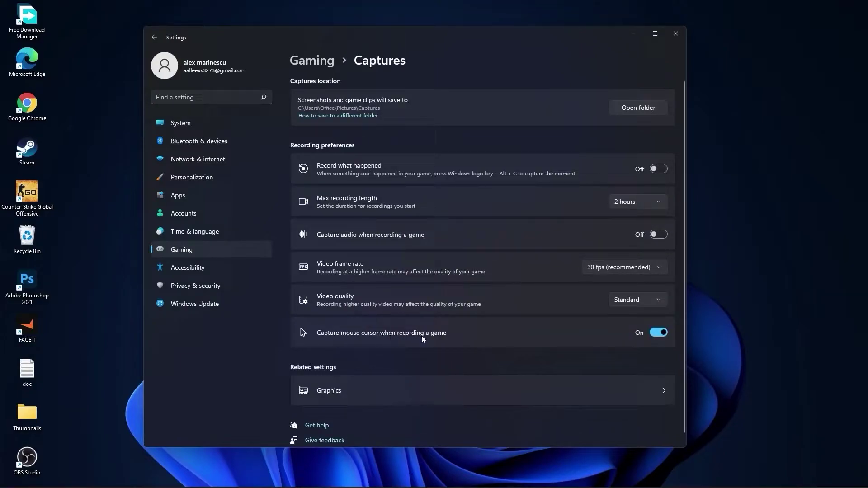
pyautogui.click(658, 333)
pyautogui.click(314, 62)
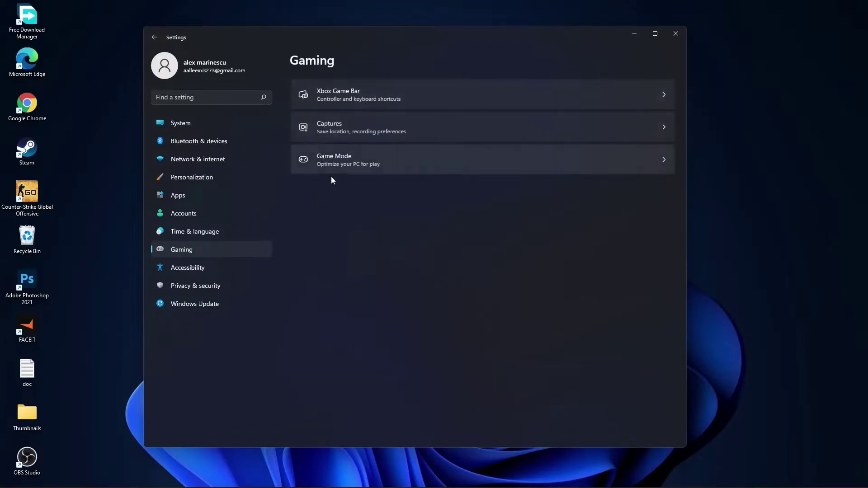
pyautogui.click(344, 160)
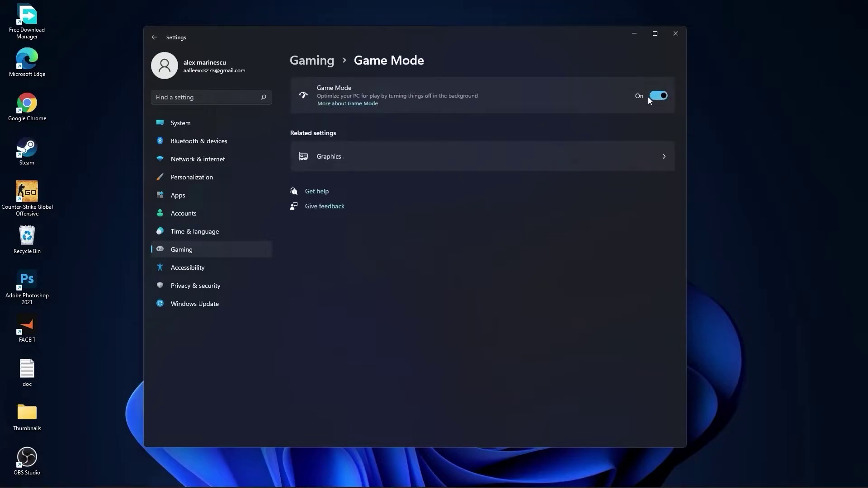
pyautogui.hotkey('alt', 'Left')
# In Privacy & security, review the General and Speech pages, confirming options are off
pyautogui.click(196, 286)
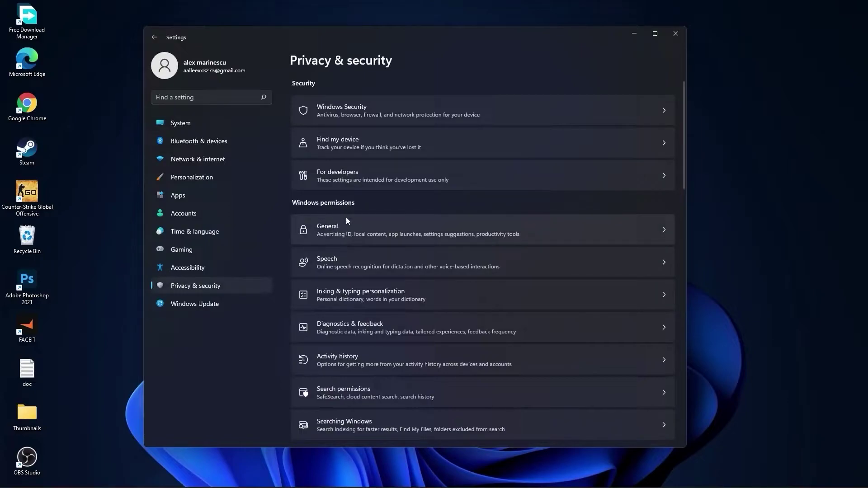
pyautogui.click(348, 229)
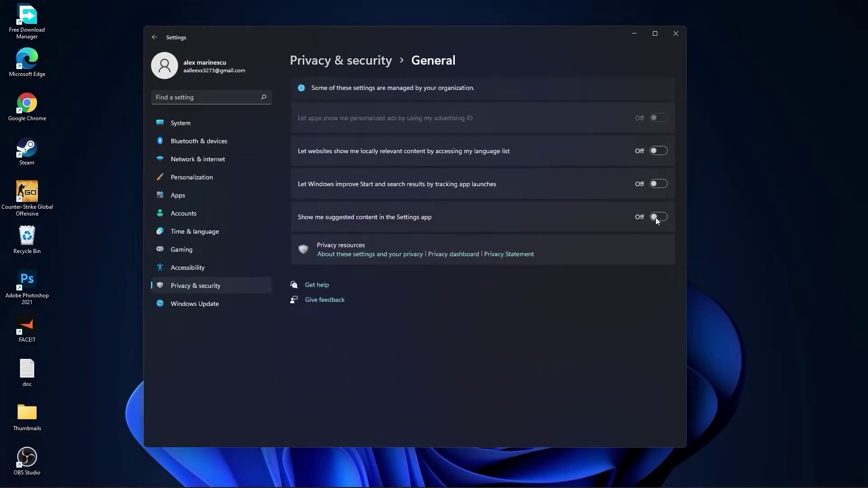
pyautogui.click(359, 65)
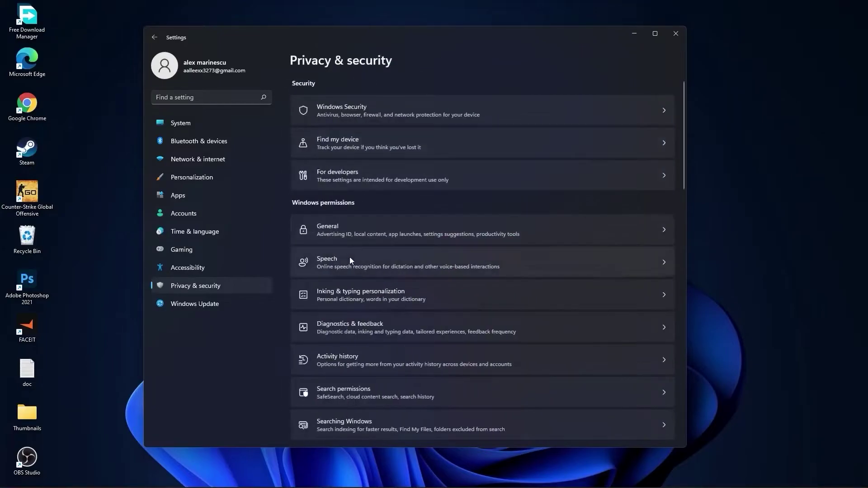
pyautogui.click(349, 258)
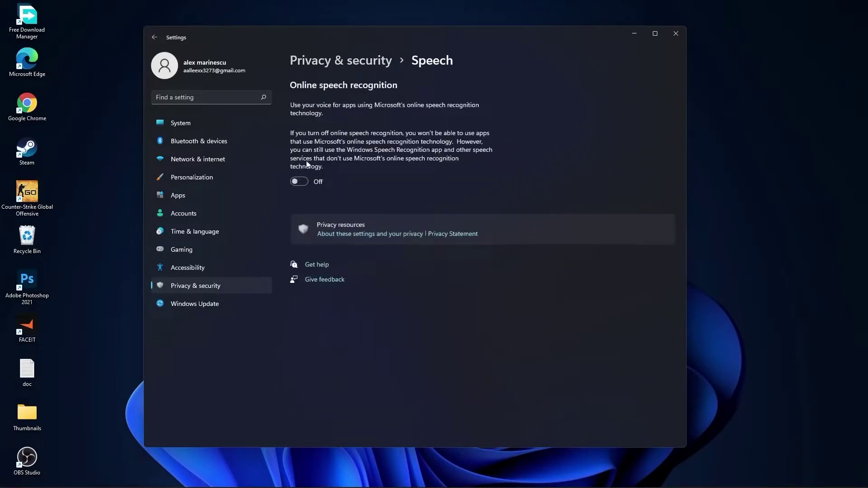
pyautogui.click(341, 61)
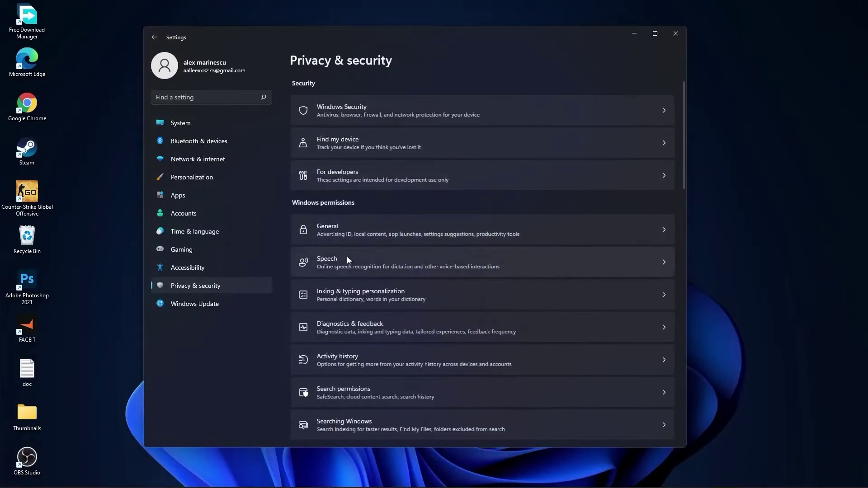
# Check Inking & typing, Diagnostics and Activity history are off, then view Searching Windows
pyautogui.click(395, 297)
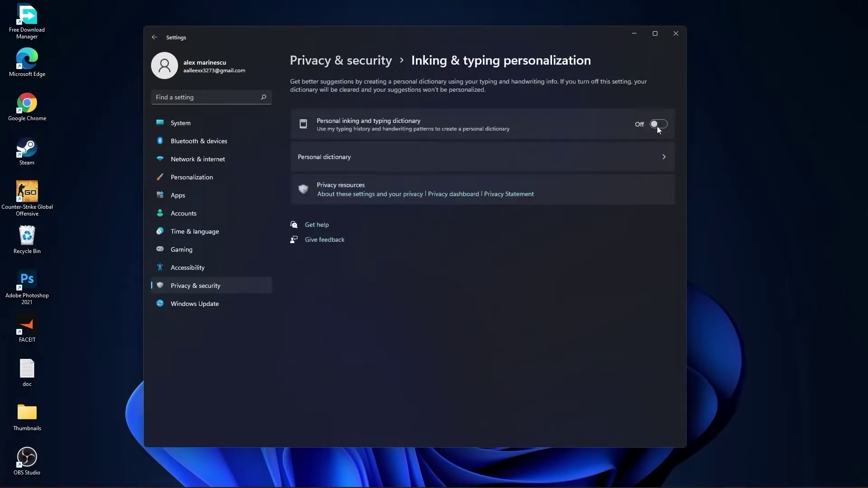
pyautogui.click(342, 61)
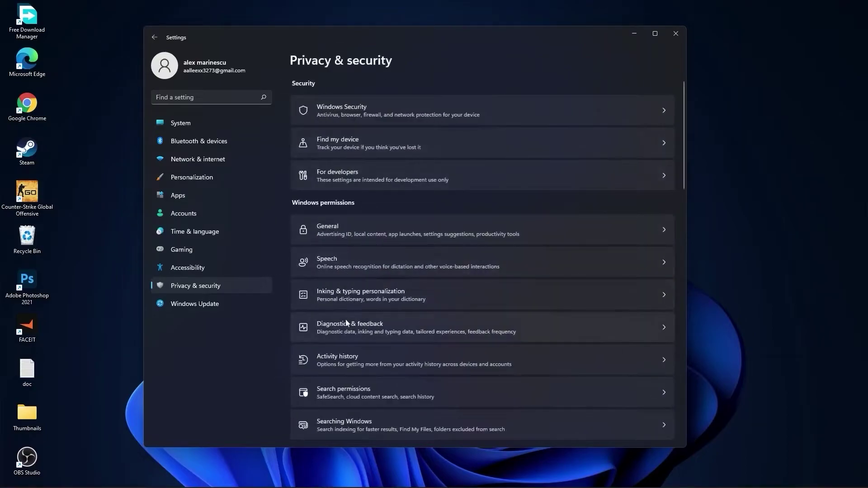
pyautogui.click(369, 332)
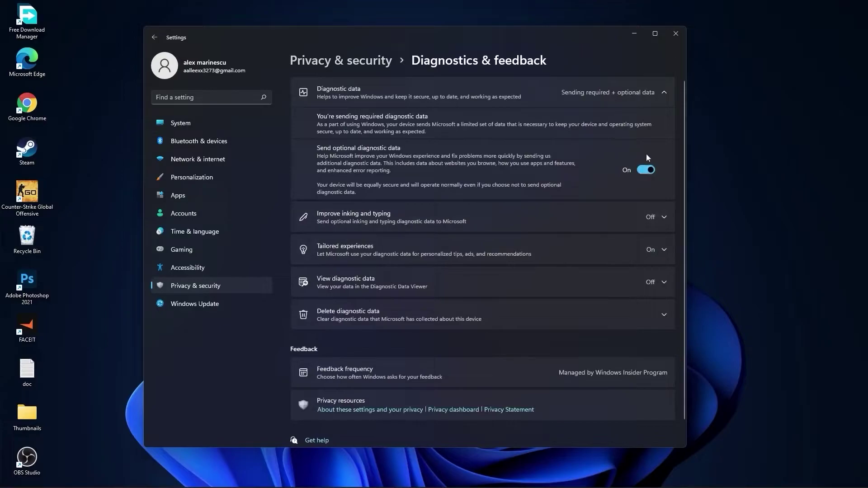
pyautogui.click(352, 60)
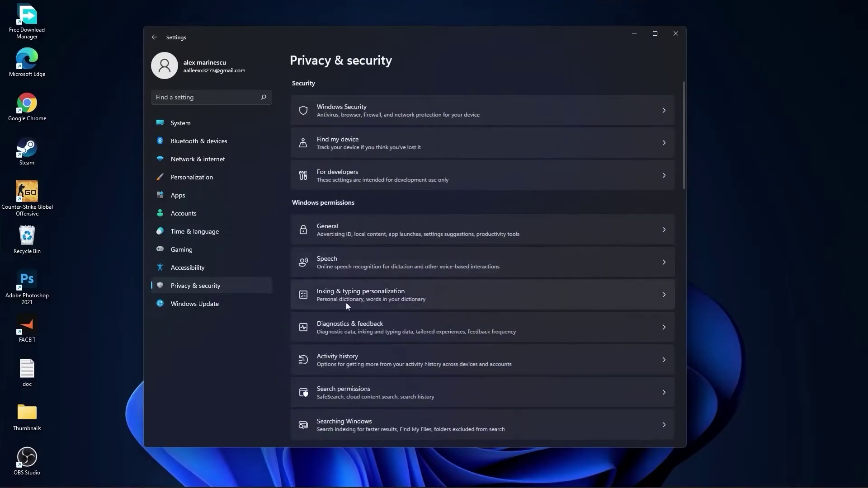
pyautogui.click(346, 360)
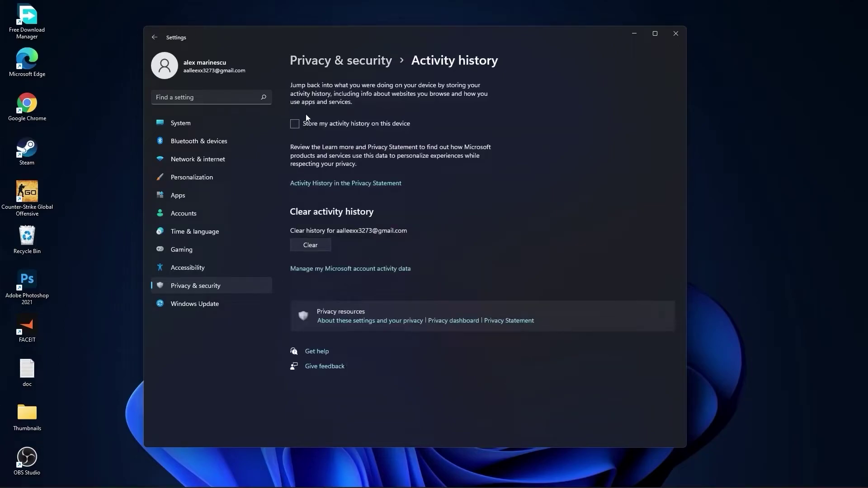
pyautogui.click(328, 64)
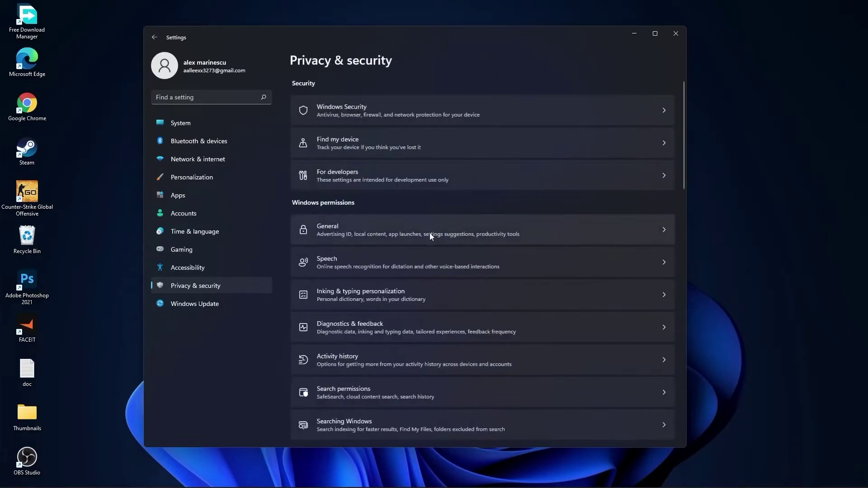
pyautogui.scroll(-5, 429, 233)
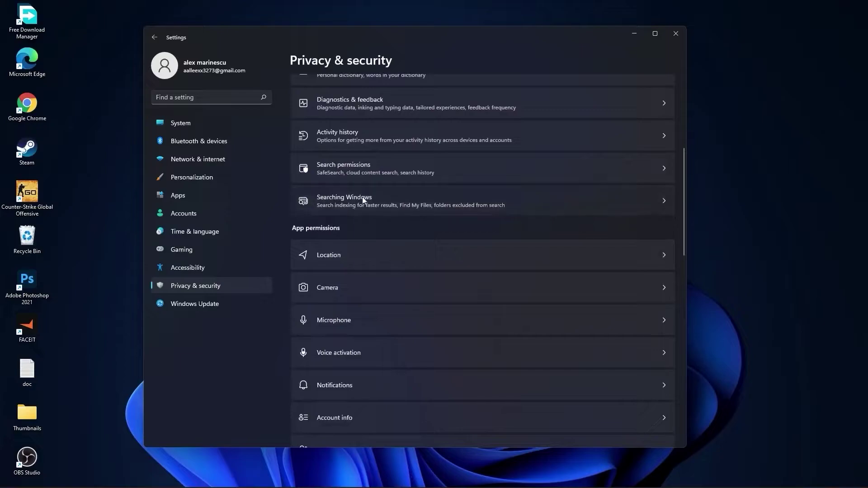
pyautogui.click(332, 201)
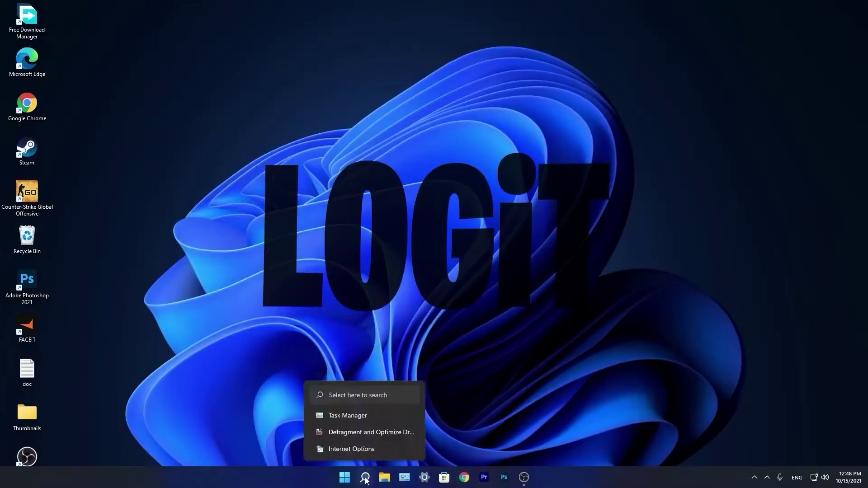
# Launch Task Manager from search and show the Startup apps list
pyautogui.click(365, 479)
pyautogui.write('task')
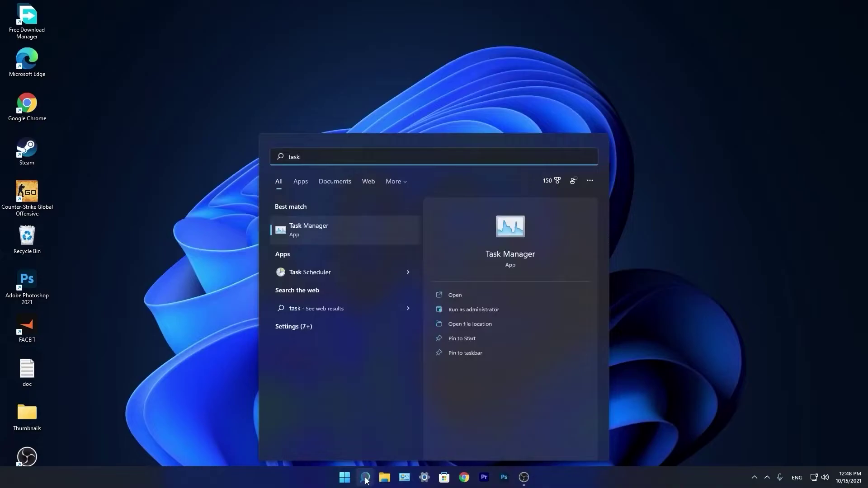
pyautogui.click(318, 230)
pyautogui.click(379, 119)
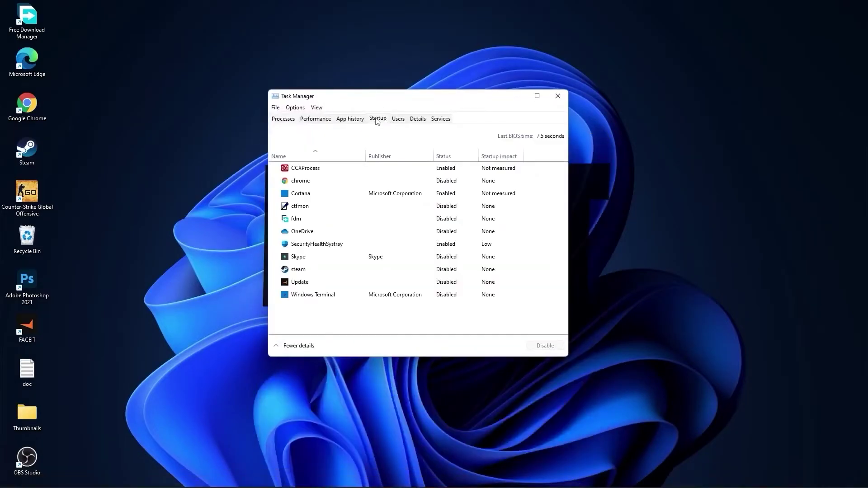
# Disable the CCXProcess startup entry
pyautogui.click(445, 168)
pyautogui.rightClick(446, 169)
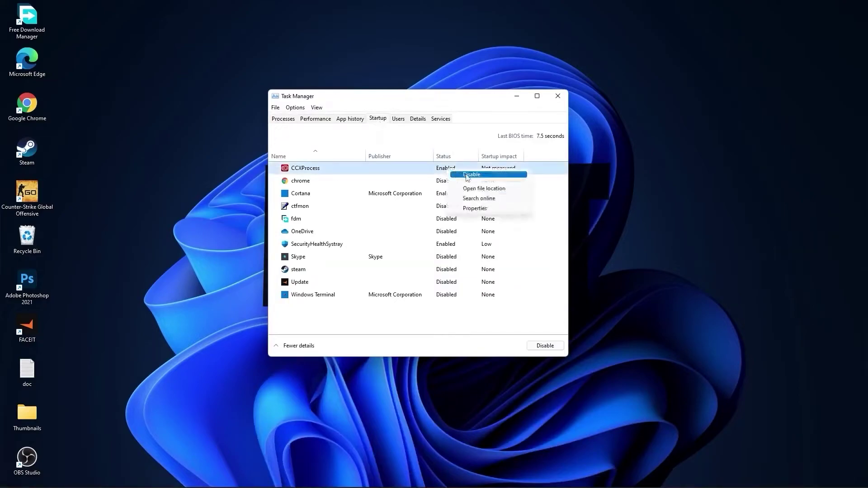
pyautogui.click(446, 168)
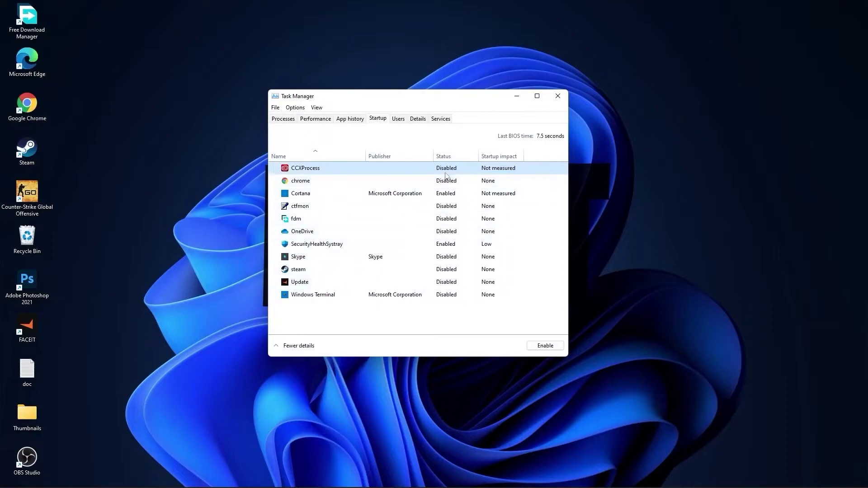
# Launch Defragment and Optimize Drives and optimize the C: solid state drive
pyautogui.click(558, 96)
pyautogui.click(365, 477)
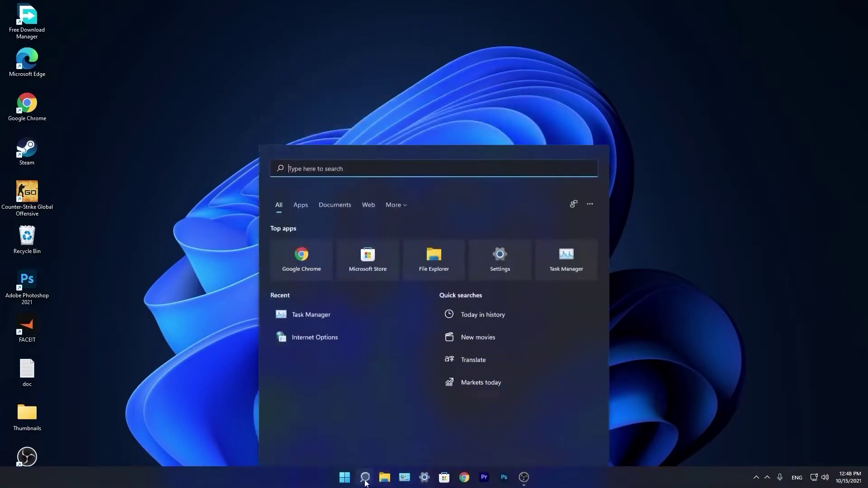
pyautogui.write('optimi')
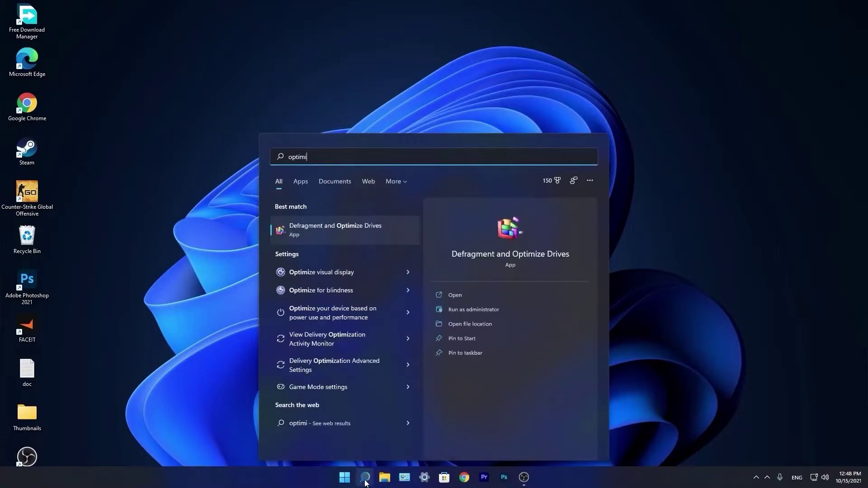
pyautogui.click(353, 229)
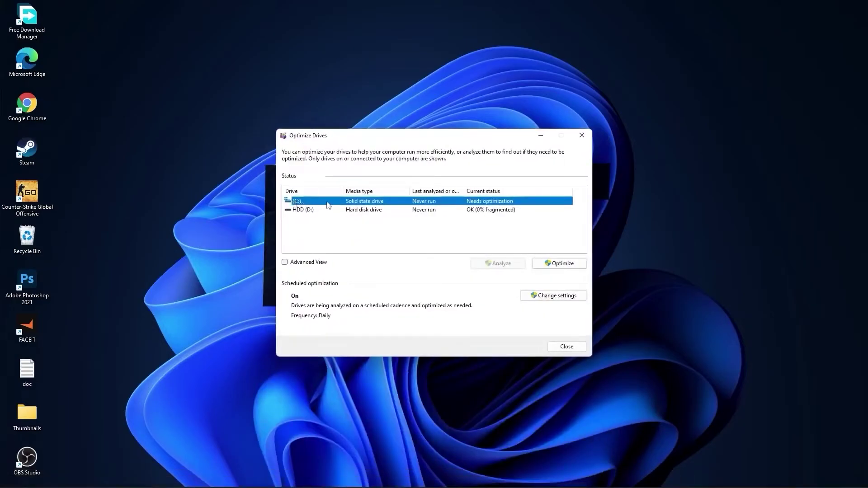
pyautogui.click(559, 263)
# Analyze the HDD (D:) drive and start optimizing it
pyautogui.click(322, 212)
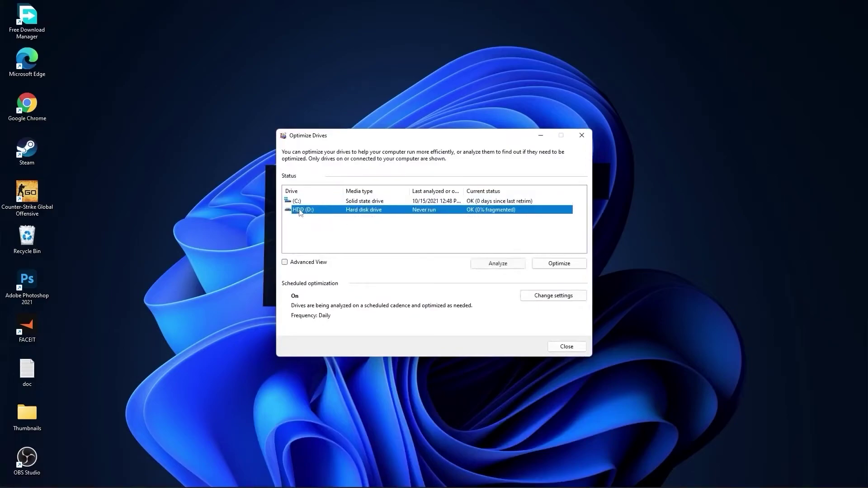
pyautogui.click(498, 264)
pyautogui.click(559, 264)
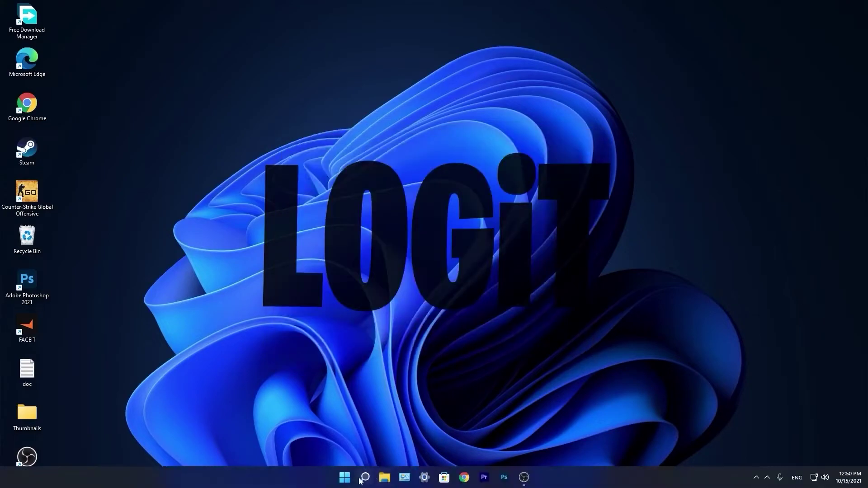
# Launch the Run app from Windows search
pyautogui.click(364, 478)
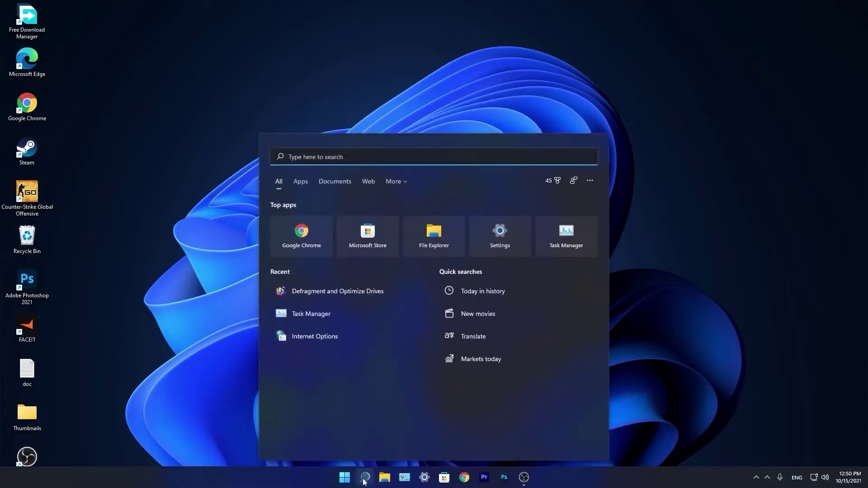
pyautogui.write('run')
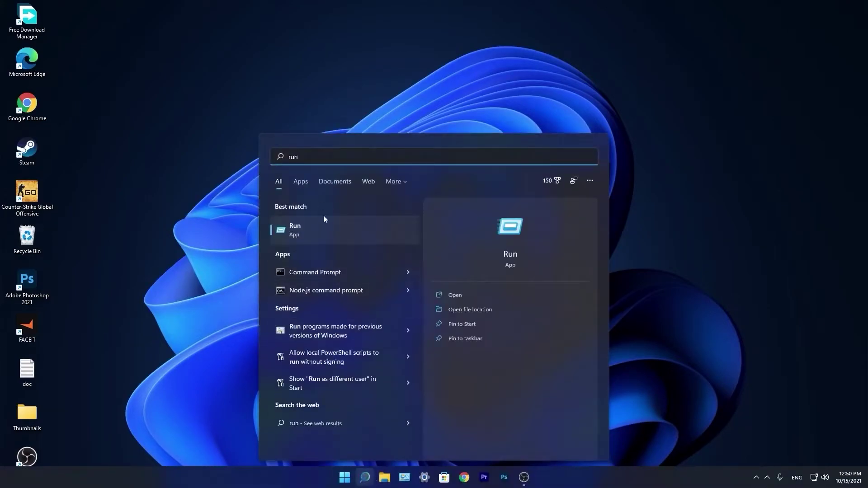
pyautogui.click(313, 231)
pyautogui.write('temp')
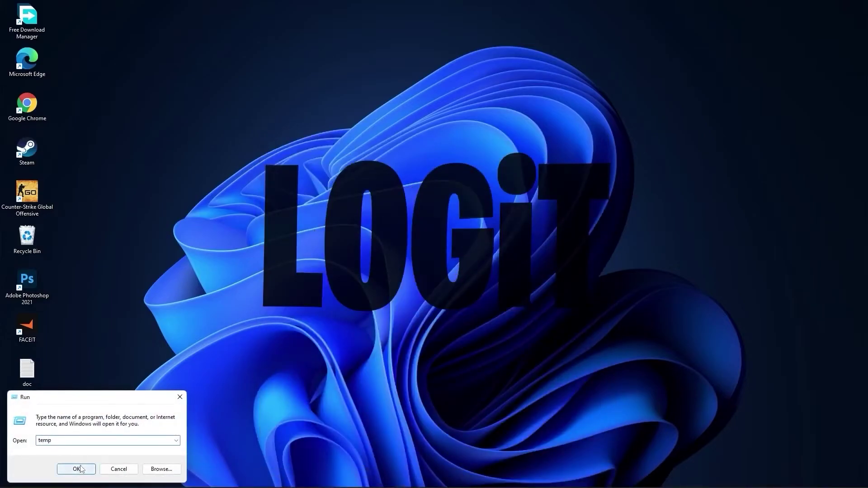
# Open the Windows Temp folder, grant access and select all its files for deletion
pyautogui.click(78, 469)
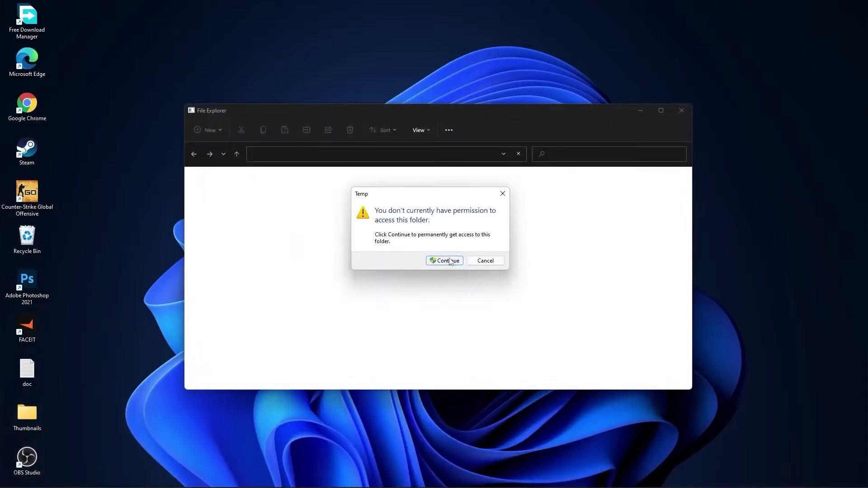
pyautogui.click(446, 260)
pyautogui.moveTo(519, 329); pyautogui.dragTo(328, 188)
pyautogui.rightClick(327, 187)
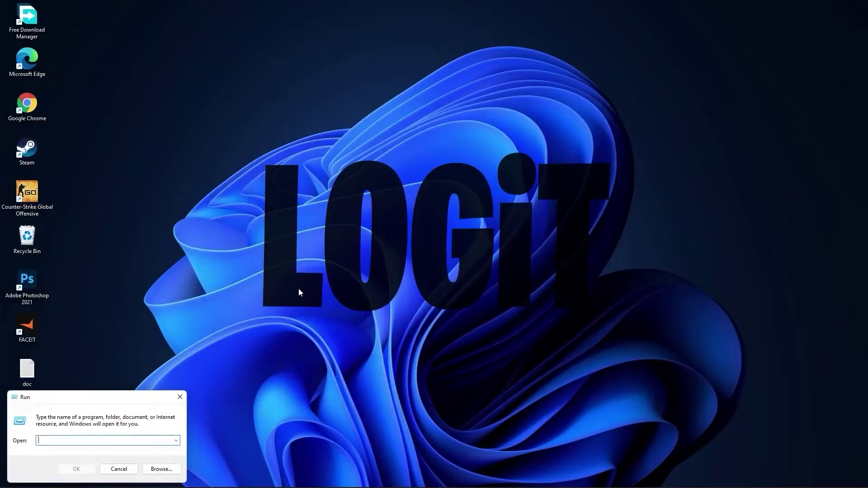
pyautogui.write('%temp%')
# Open the user's %temp% folder and delete all its files
pyautogui.click(80, 468)
pyautogui.moveTo(485, 335); pyautogui.dragTo(342, 190)
pyautogui.rightClick(342, 190)
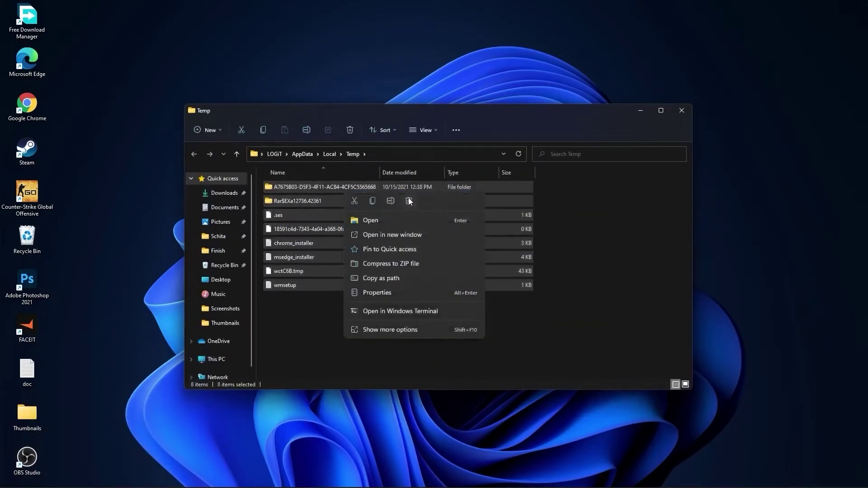
pyautogui.click(407, 200)
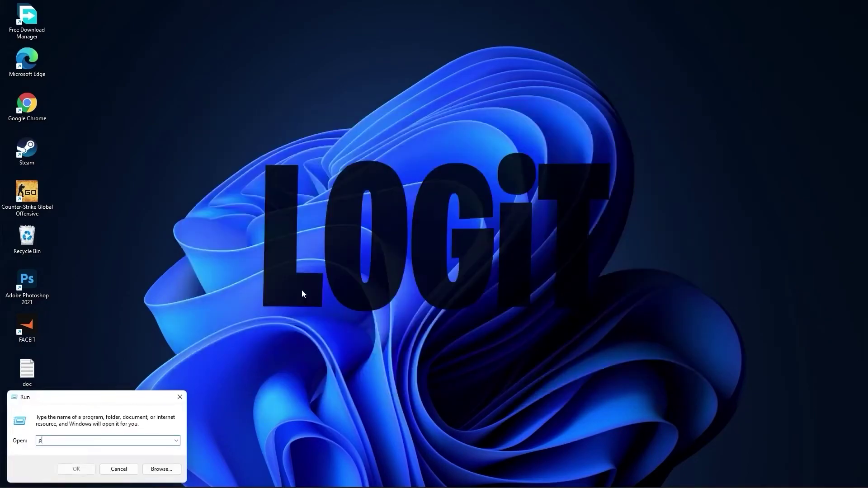
pyautogui.write('refetch')
# Open the Prefetch folder, grant access and select all its files for deletion
pyautogui.click(77, 469)
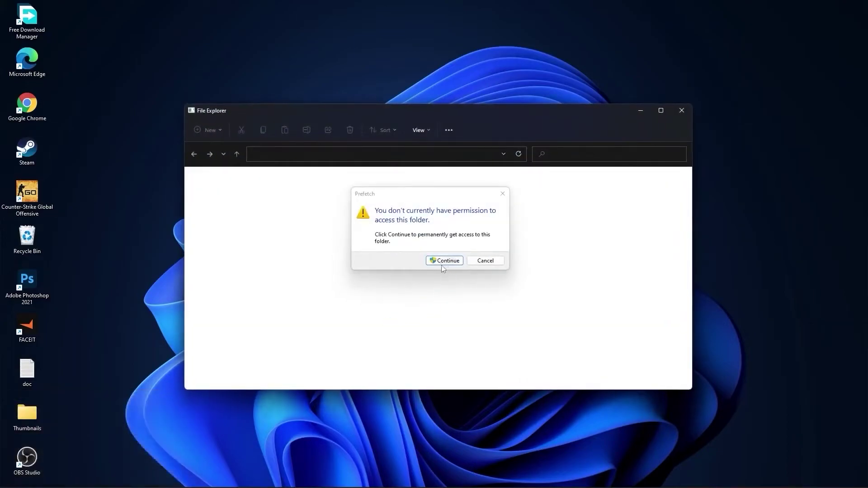
pyautogui.click(445, 262)
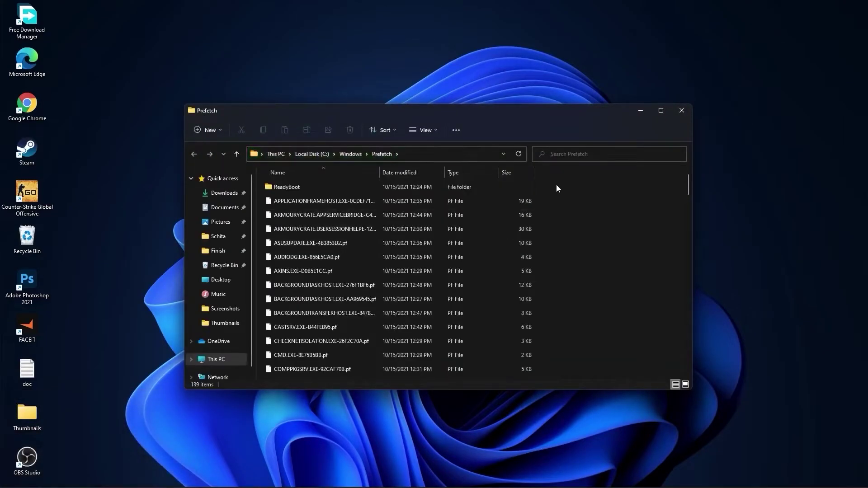
pyautogui.moveTo(556, 184)
pyautogui.mouseDown()
pyautogui.moveTo(461, 313)
pyautogui.moveTo(439, 368)
pyautogui.mouseUp()
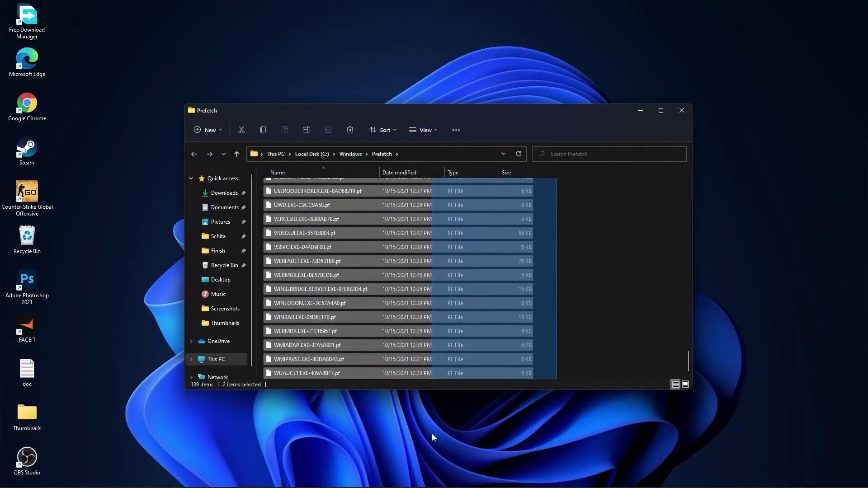
pyautogui.rightClick(437, 220)
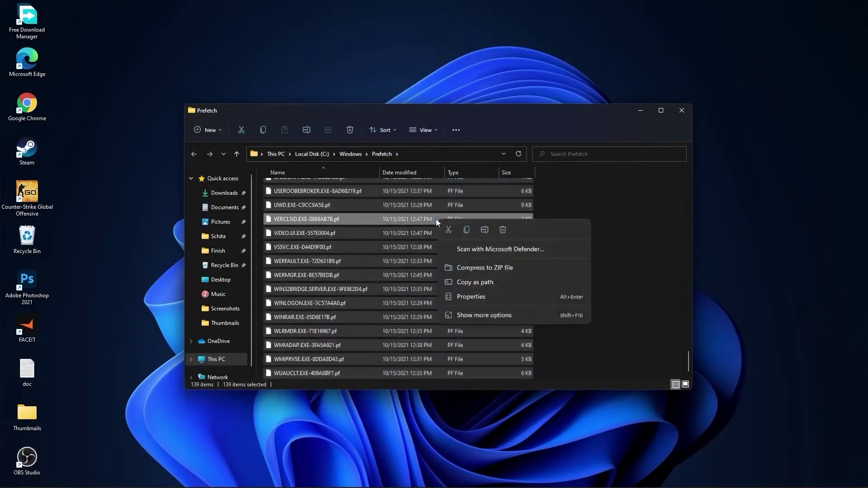
# Delete the selected prefetch files and bring up Adjust appearance and performance
pyautogui.click(501, 228)
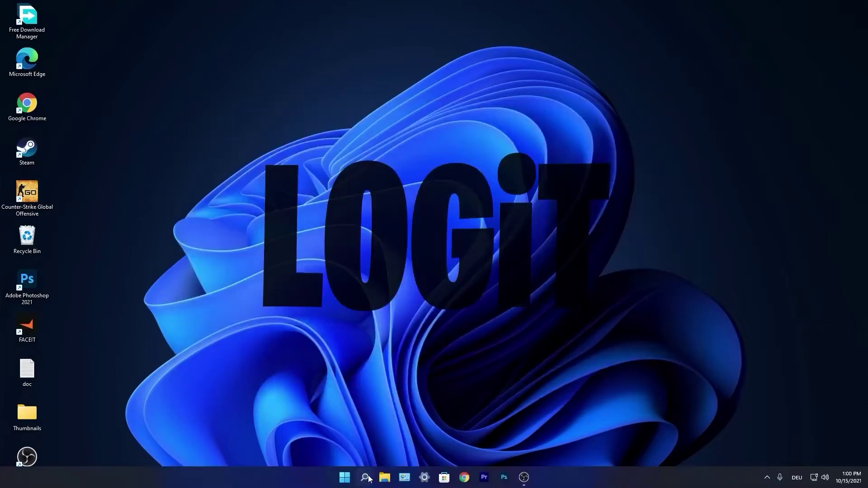
pyautogui.click(367, 478)
pyautogui.write('perfor')
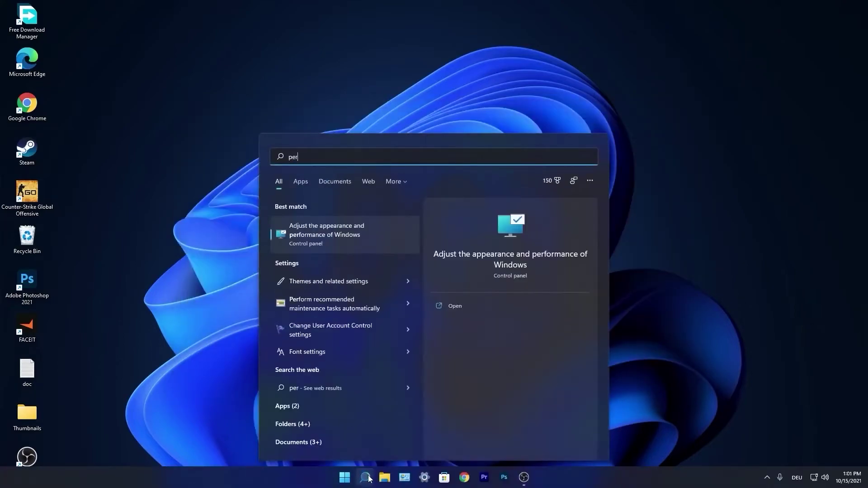
pyautogui.write('mance')
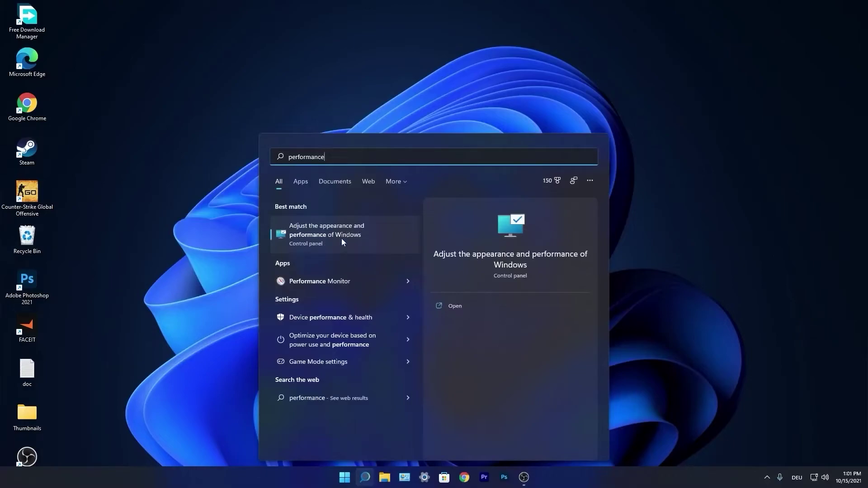
pyautogui.click(331, 236)
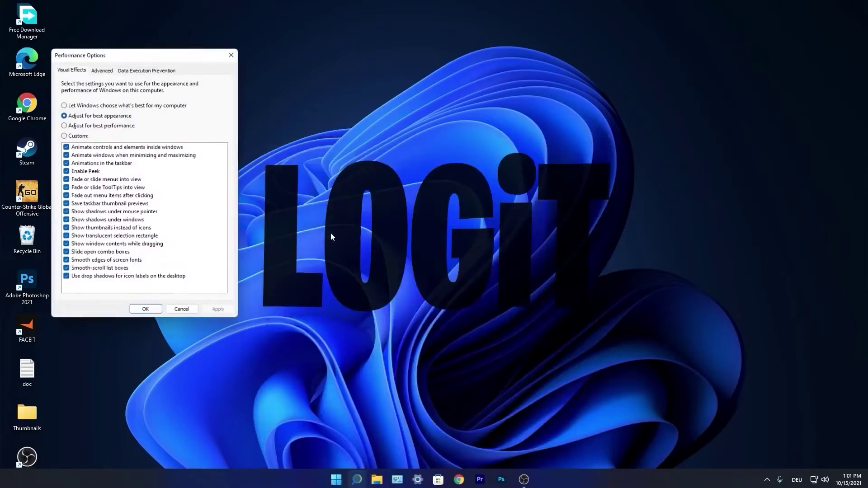
pyautogui.moveTo(135, 57); pyautogui.dragTo(423, 115)
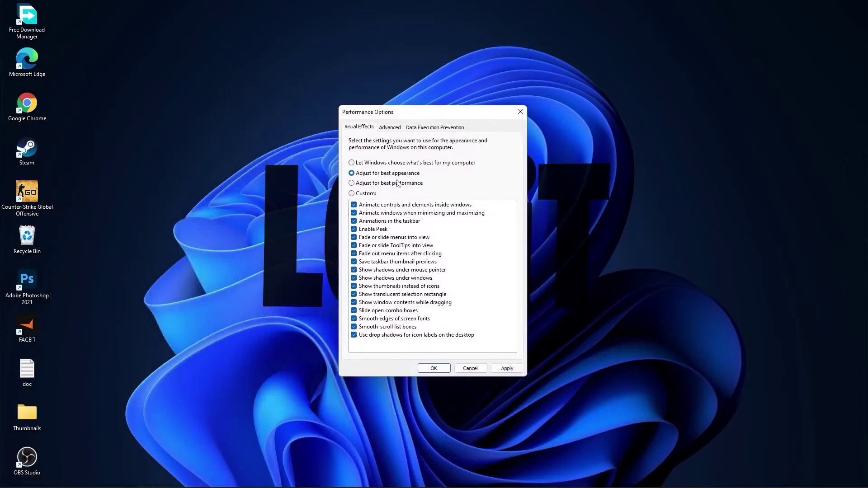
# Choose Custom visual effects keeping only smooth screen fonts and thumbnails, apply and confirm
pyautogui.click(352, 183)
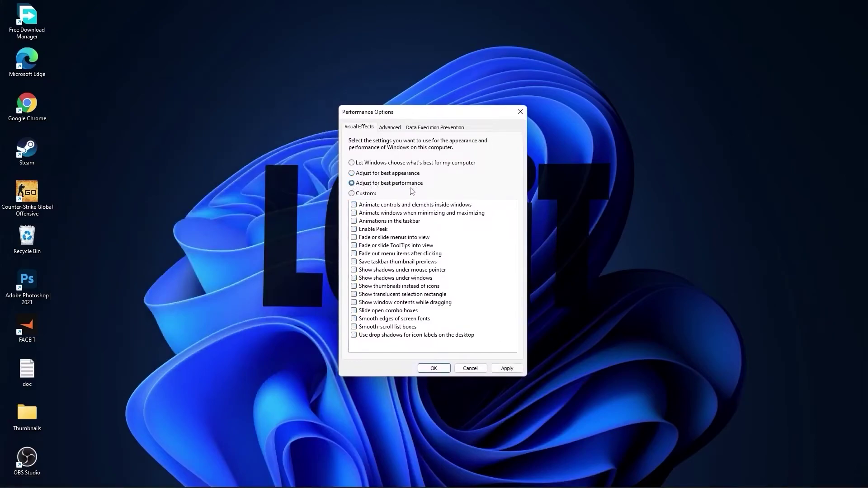
pyautogui.click(352, 193)
pyautogui.click(359, 323)
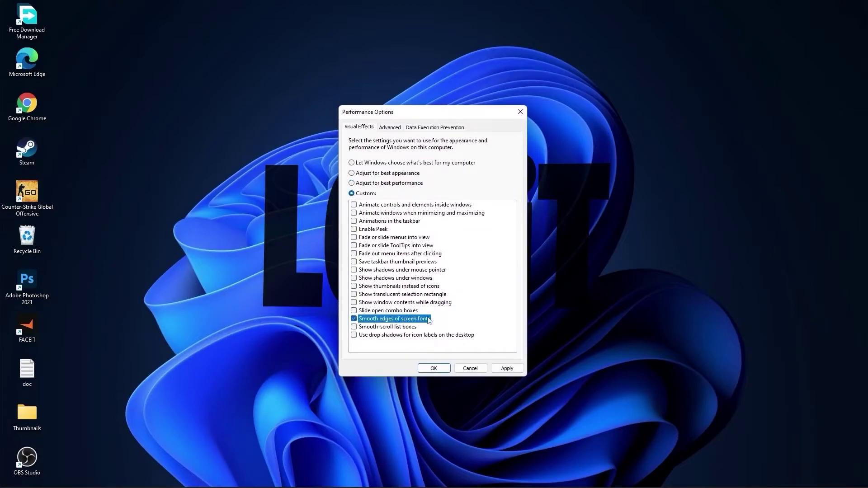
pyautogui.click(354, 287)
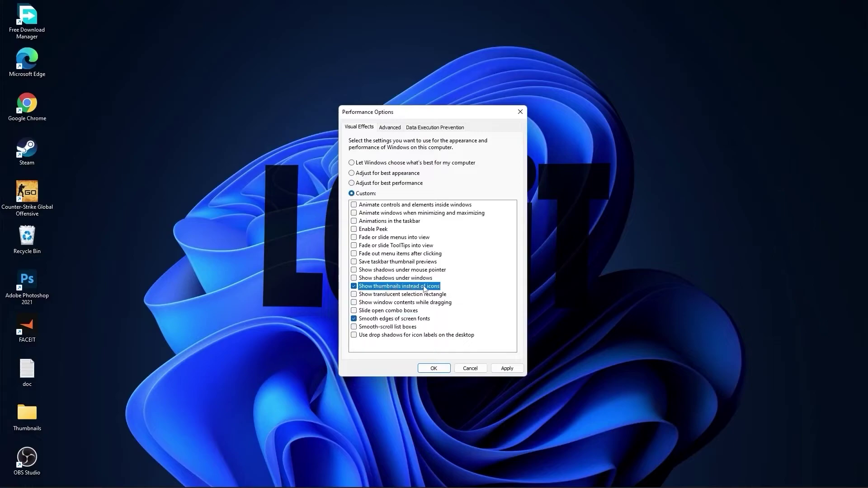
pyautogui.click(507, 368)
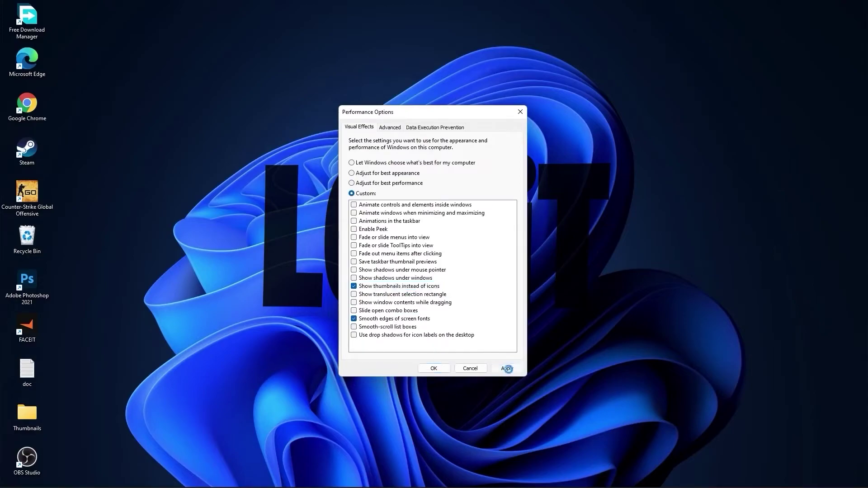
pyautogui.click(434, 369)
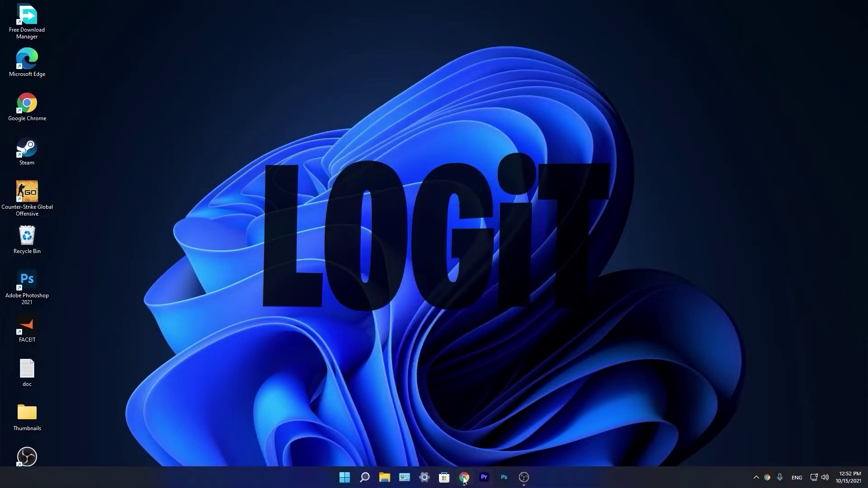
# On nvidia.com select GeForce > 10 Series > GTX 1050 Ti and download the Game Ready driver
pyautogui.click(461, 478)
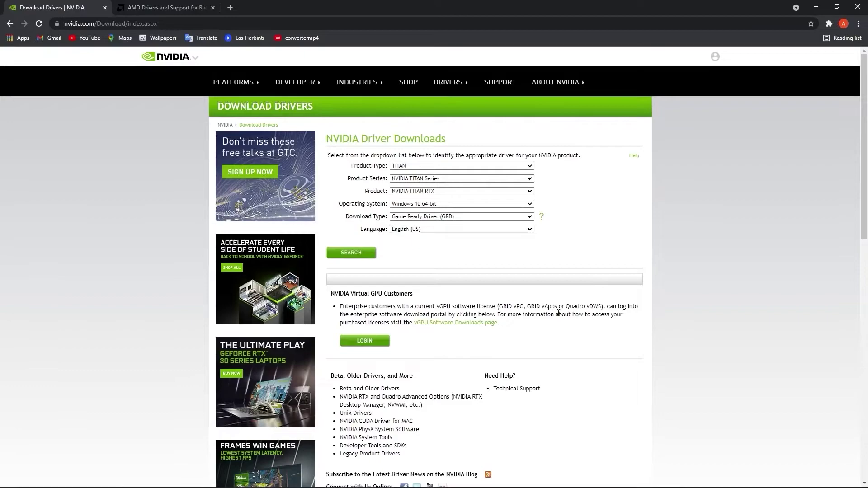
pyautogui.click(461, 165)
pyautogui.click(434, 178)
pyautogui.click(462, 179)
pyautogui.click(448, 268)
pyautogui.click(461, 191)
pyautogui.click(448, 225)
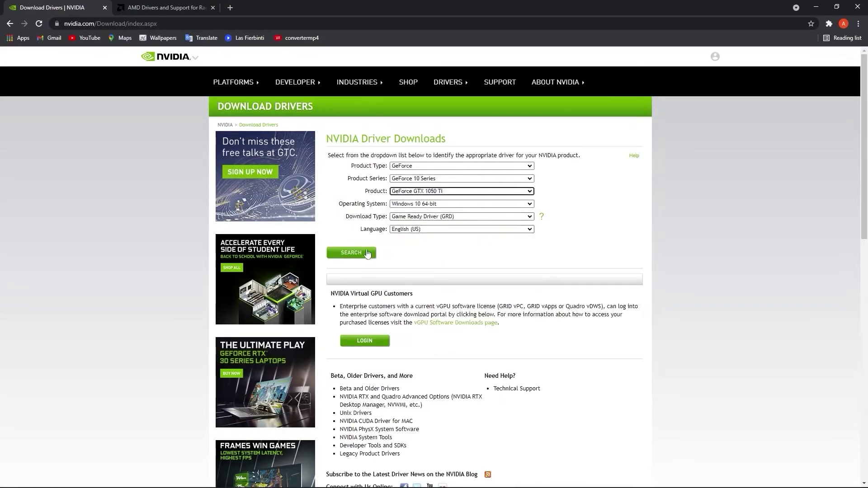
pyautogui.click(353, 254)
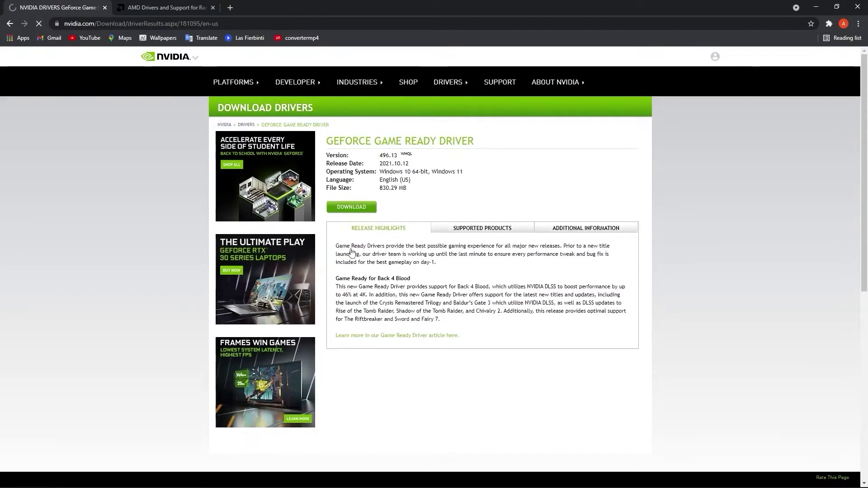
pyautogui.click(355, 208)
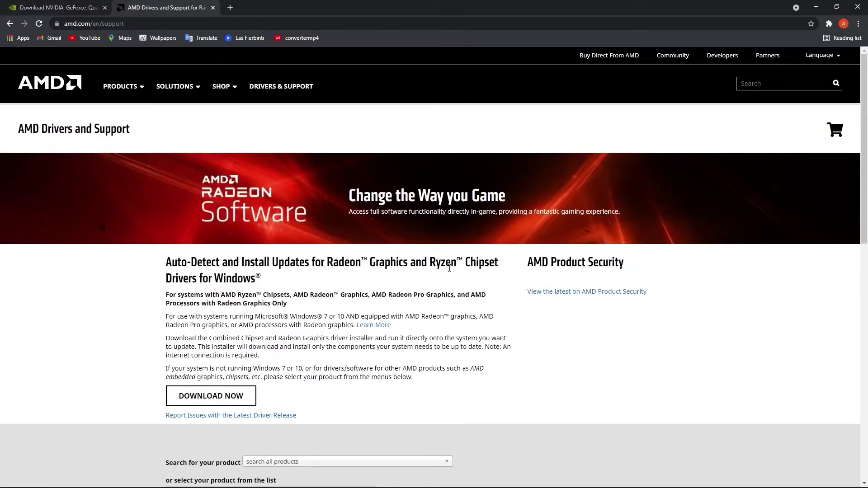
pyautogui.scroll(-4, 449, 269)
pyautogui.scroll(-2, 464, 267)
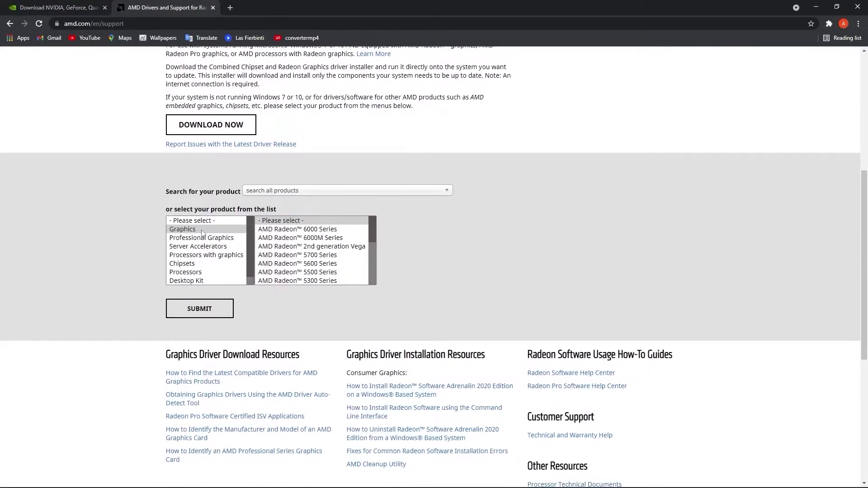
# On AMD's support page select Graphics > Radeon RX 5300 Series > RX 5300
pyautogui.click(184, 229)
pyautogui.scroll(-3, 305, 251)
pyautogui.click(299, 244)
pyautogui.click(424, 230)
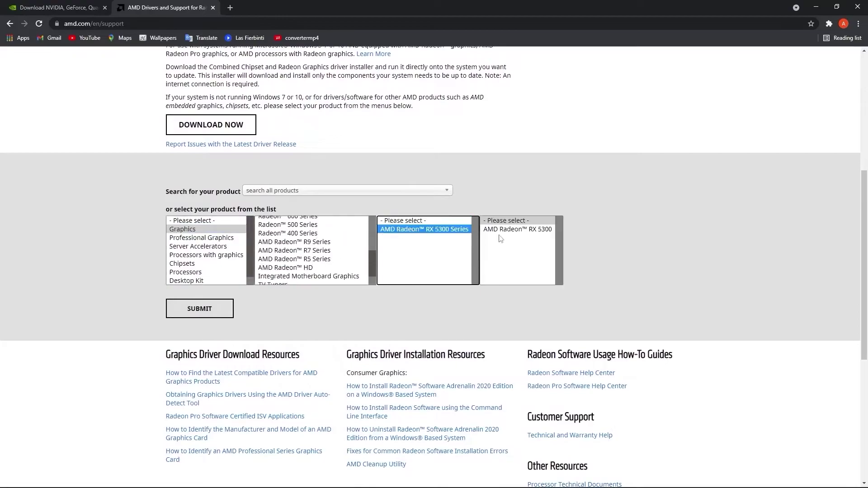
pyautogui.click(512, 230)
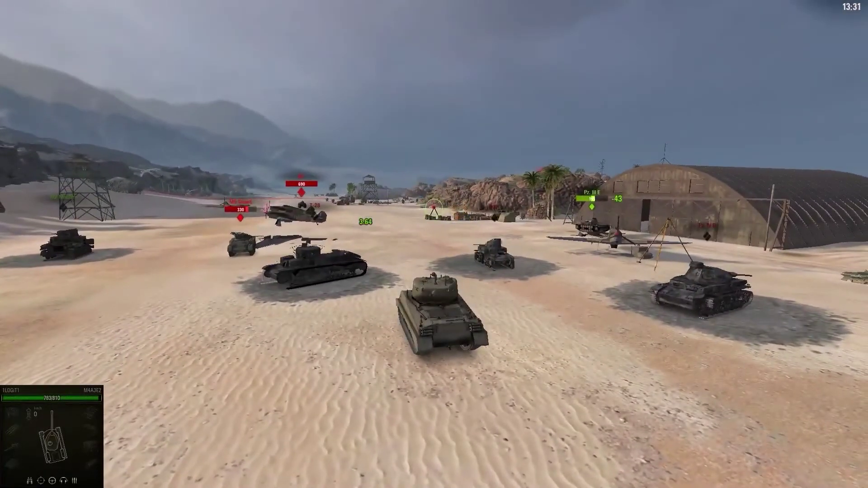
# Pause the battle and open Graphics settings, keeping quality at Minimum
pyautogui.press('Escape')
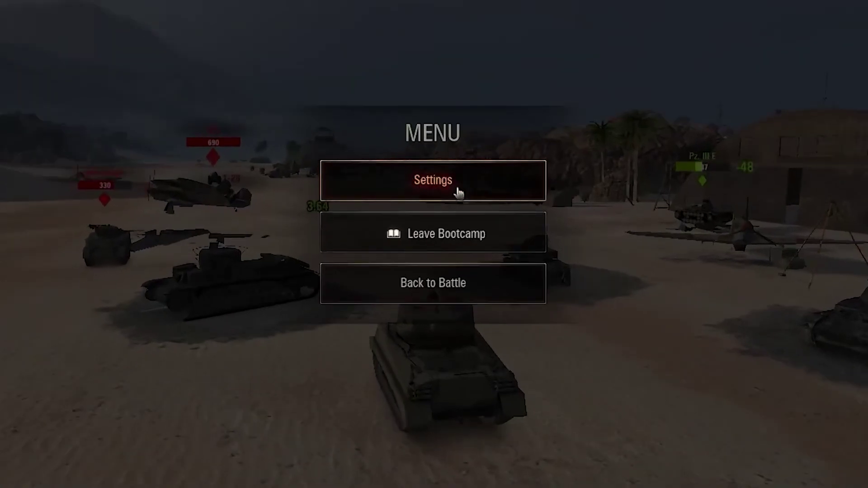
pyautogui.click(453, 177)
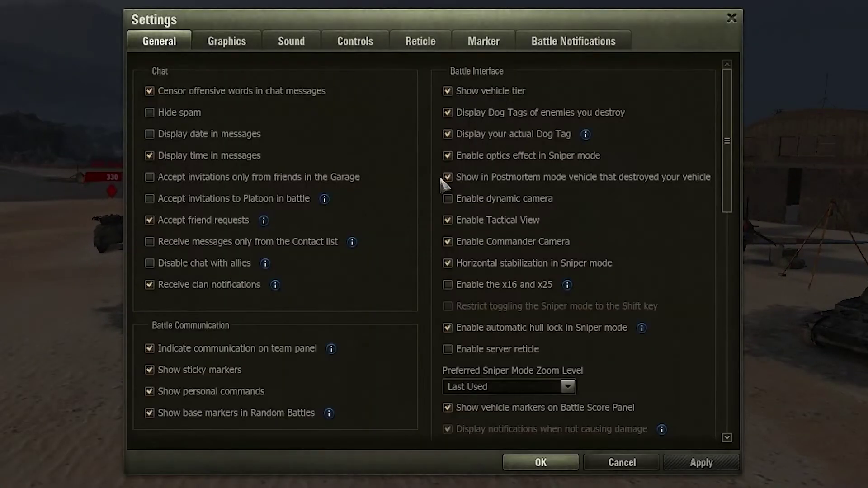
pyautogui.click(231, 44)
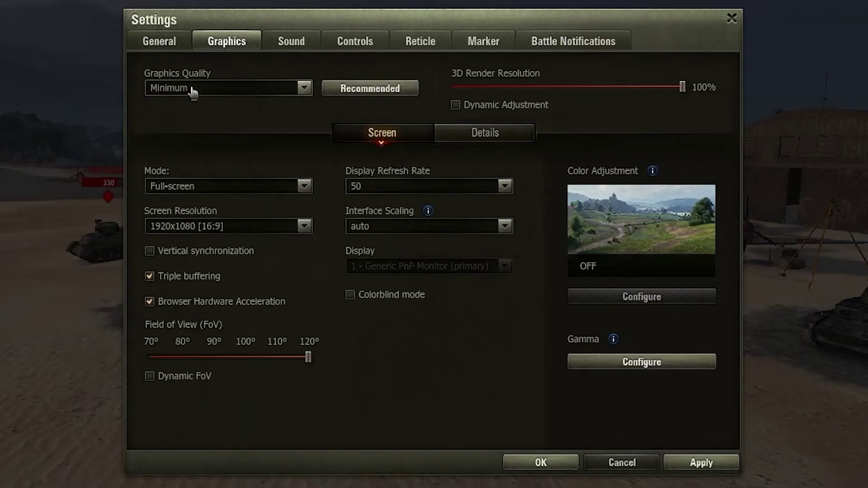
pyautogui.click(197, 88)
pyautogui.click(190, 177)
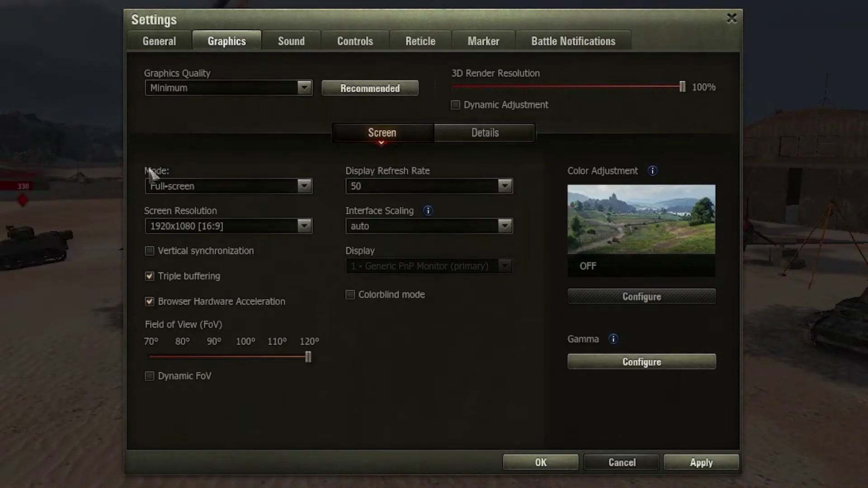
# Keep Full-screen at 1920x1080 and narrow the field of view to 70°
pyautogui.click(183, 187)
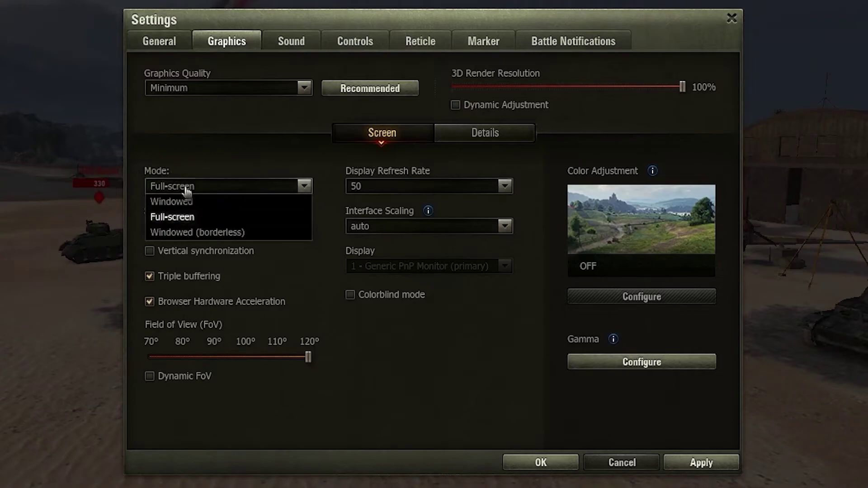
pyautogui.click(172, 217)
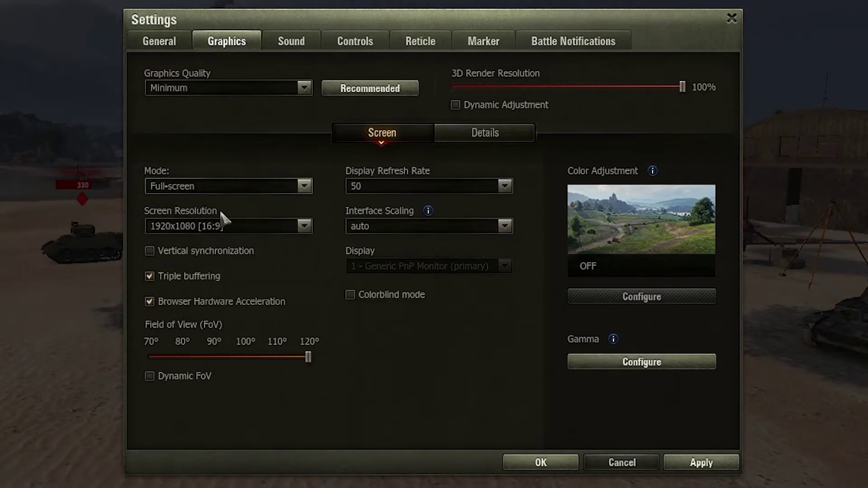
pyautogui.click(203, 228)
pyautogui.click(182, 435)
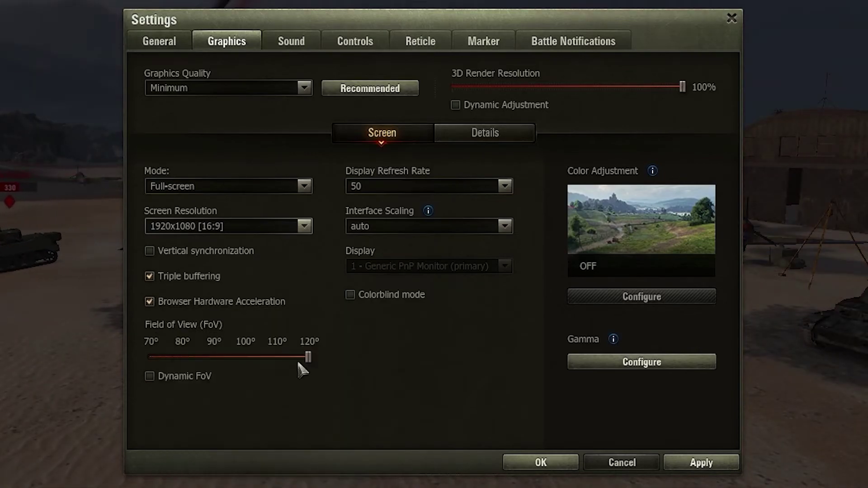
pyautogui.moveTo(308, 357); pyautogui.dragTo(149, 359)
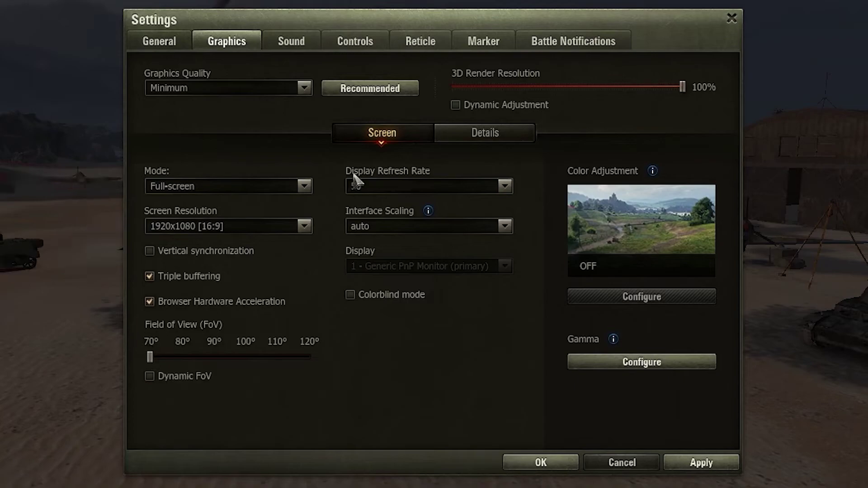
# Set display refresh rate to 74 and keep interface scaling at auto
pyautogui.click(387, 186)
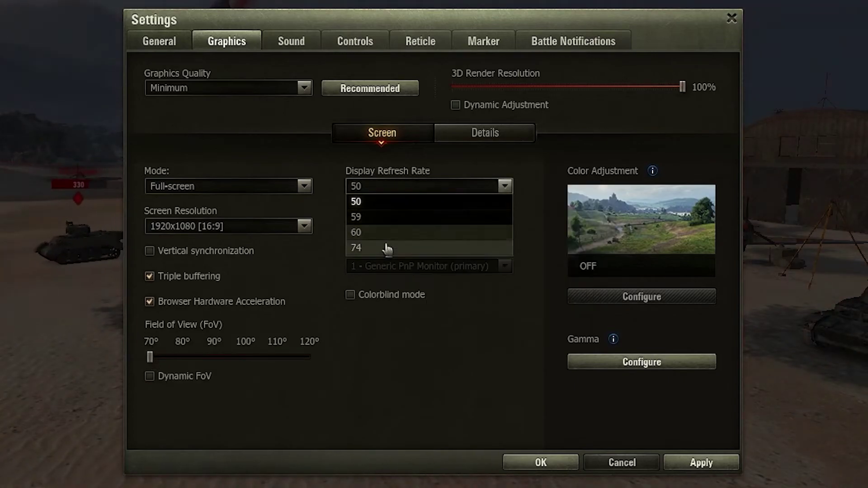
pyautogui.click(370, 246)
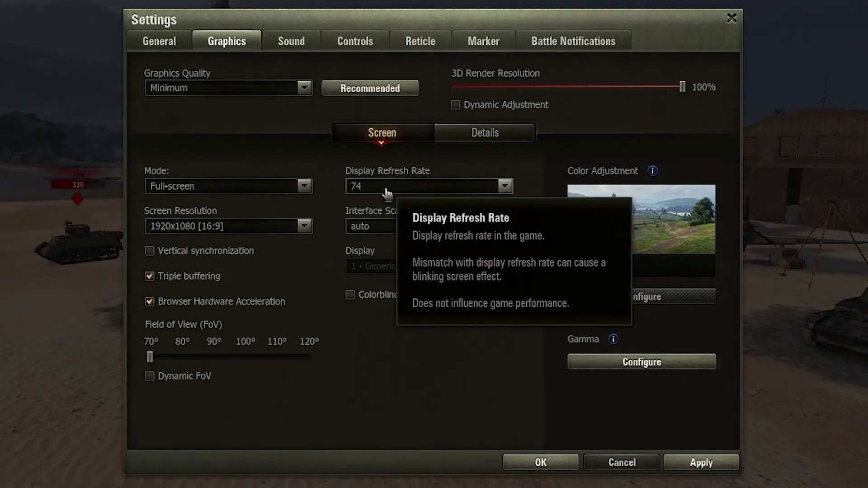
pyautogui.click(397, 226)
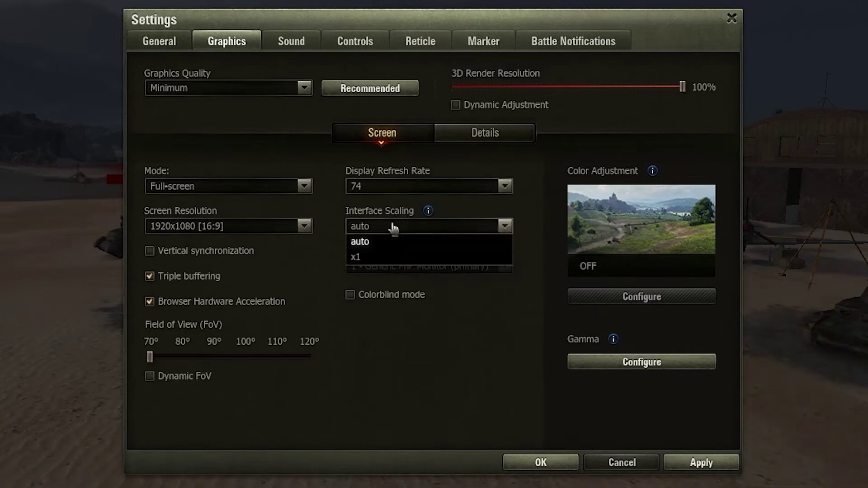
pyautogui.click(380, 241)
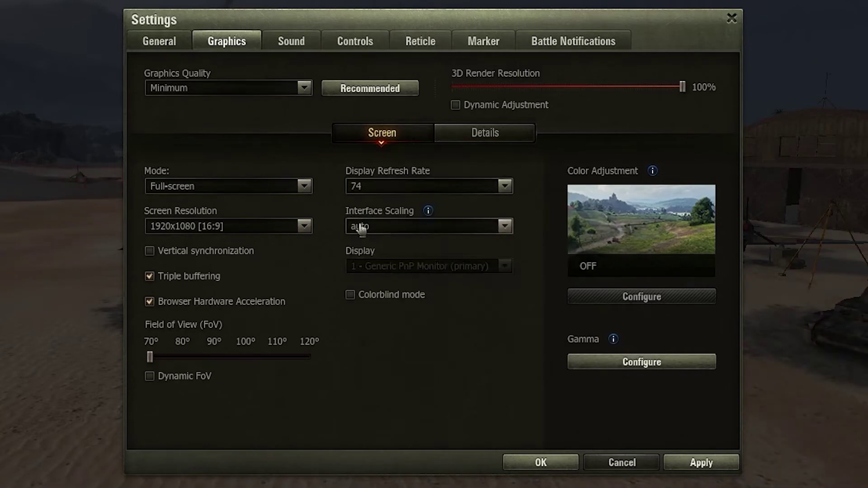
# In the Details sub-tab leave antialiasing off and turn Extra Effects Quality off
pyautogui.click(485, 133)
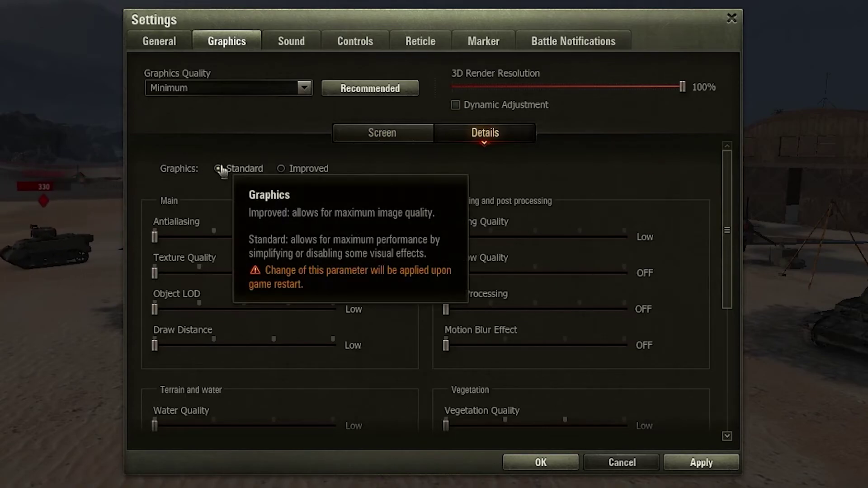
pyautogui.moveTo(155, 237); pyautogui.dragTo(155, 238)
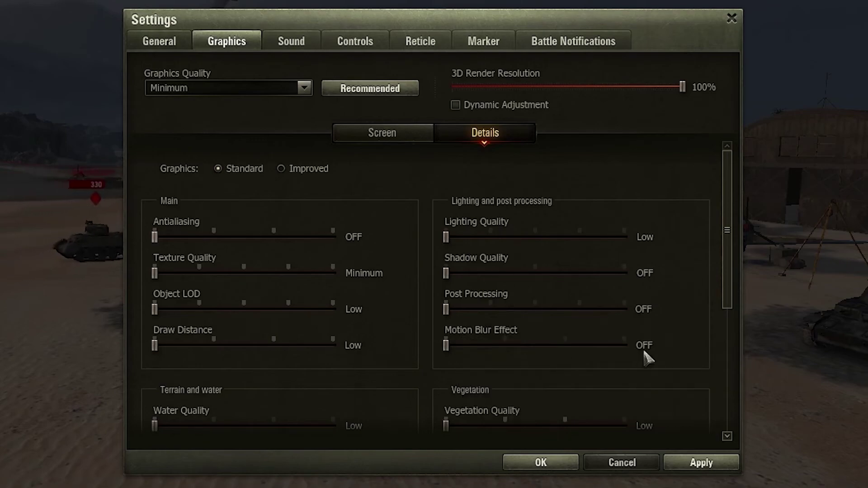
pyautogui.scroll(-2, 610, 353)
pyautogui.scroll(-3, 417, 334)
pyautogui.scroll(-2, 339, 313)
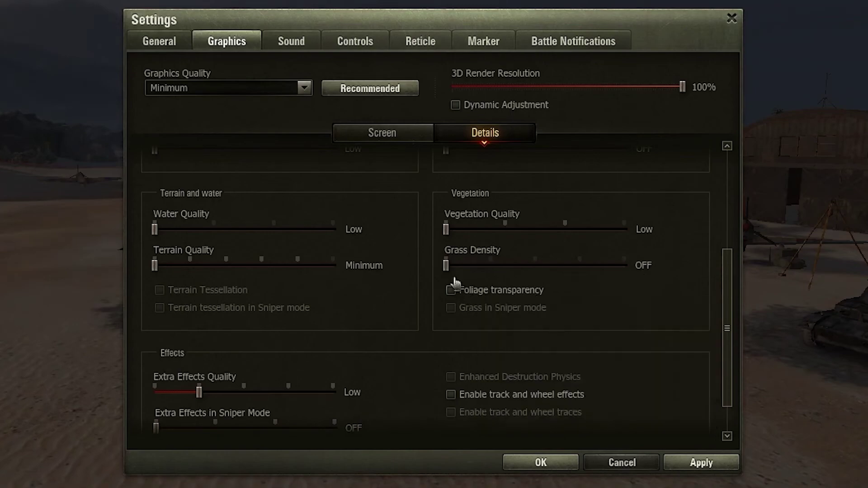
pyautogui.scroll(-1, 449, 302)
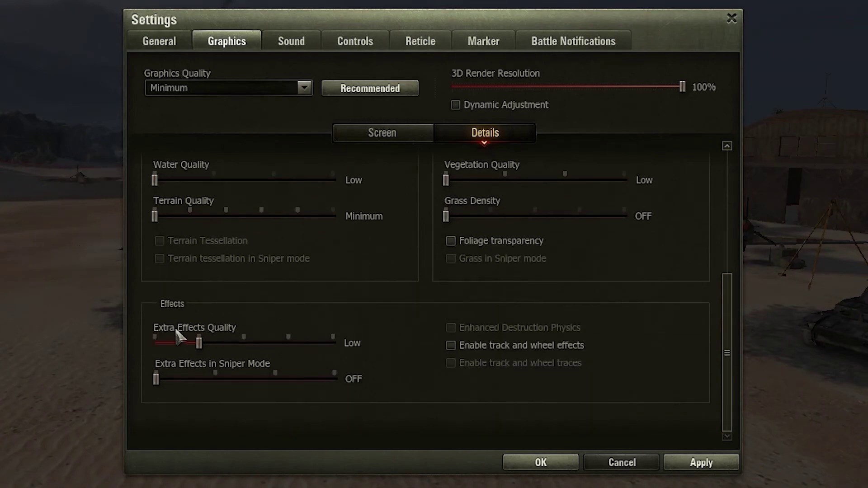
pyautogui.click(175, 343)
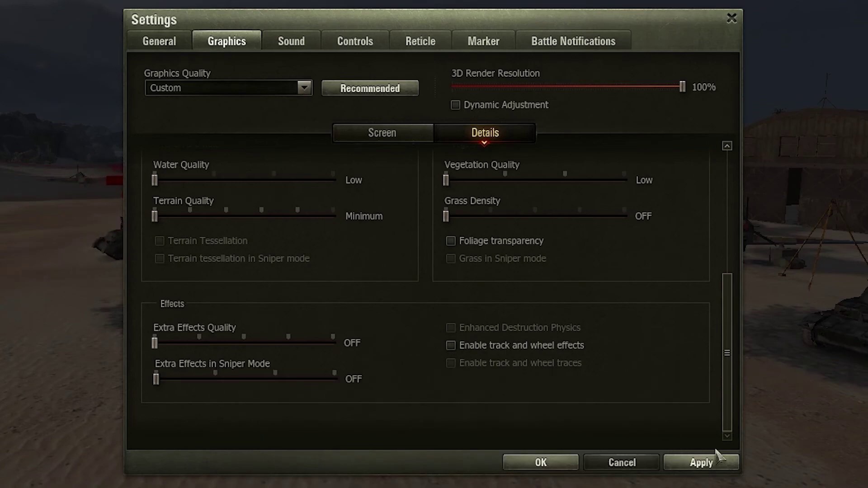
# Apply the graphics settings, confirm saving and close back to the game menu
pyautogui.click(702, 463)
pyautogui.click(457, 288)
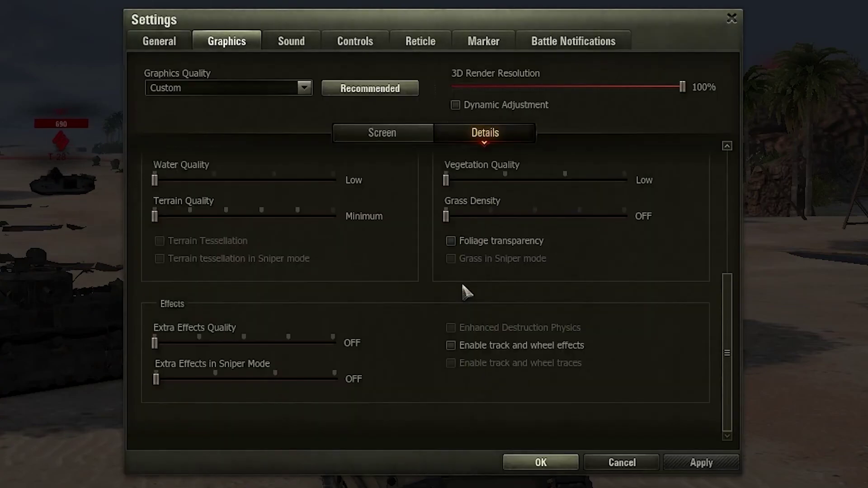
pyautogui.click(541, 462)
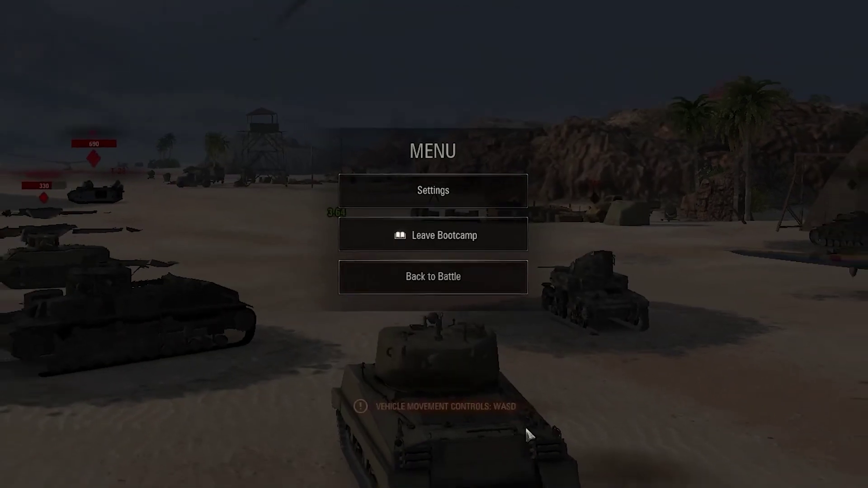